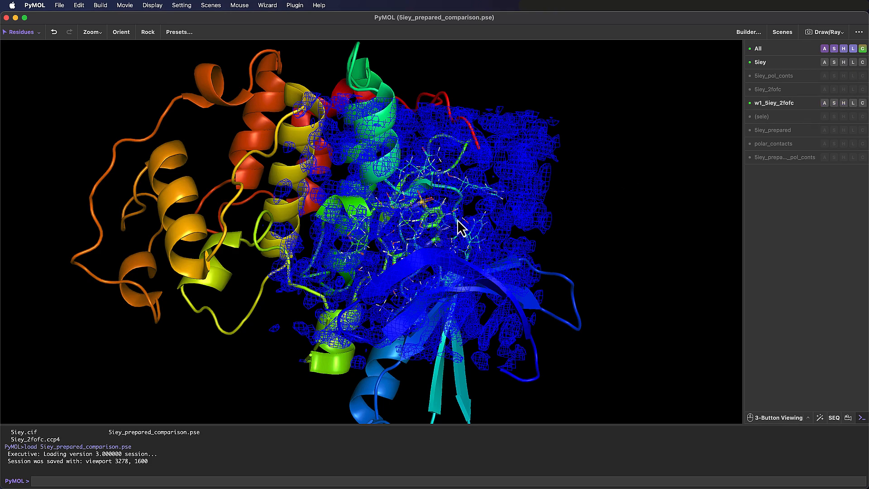
# - Hide the w1_5iey_2fofc density mesh and display 5iey_prepared alongside 5iey at the ligand binding site
pyautogui.moveTo(451, 220); pyautogui.dragTo(463, 283, button='right')
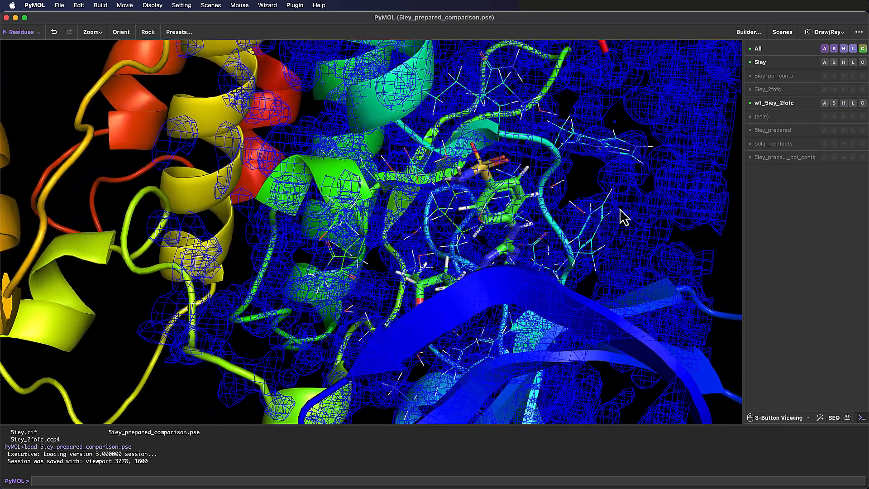
pyautogui.click(786, 105)
pyautogui.click(791, 132)
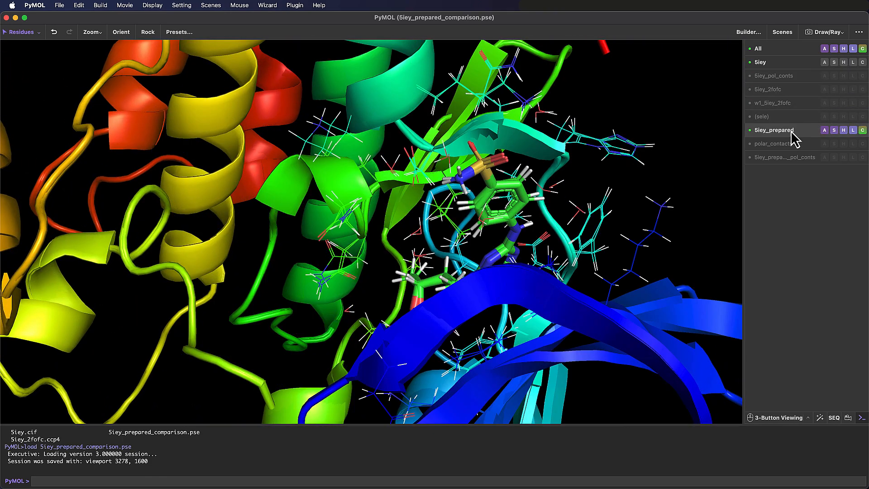
pyautogui.moveTo(551, 210); pyautogui.dragTo(461, 213, button='middle')
pyautogui.moveTo(512, 205); pyautogui.dragTo(514, 227)
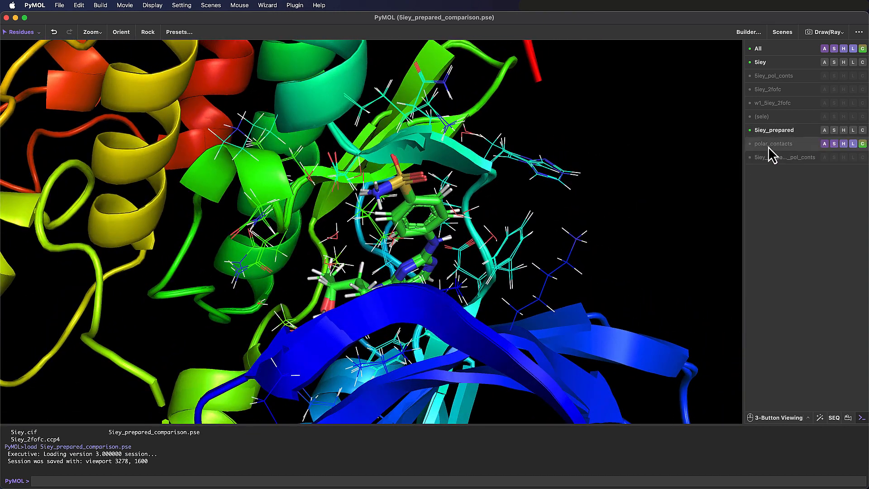
# - Hide 5iey_prepared and remove all hydrogens from the 5iey object
pyautogui.click(773, 131)
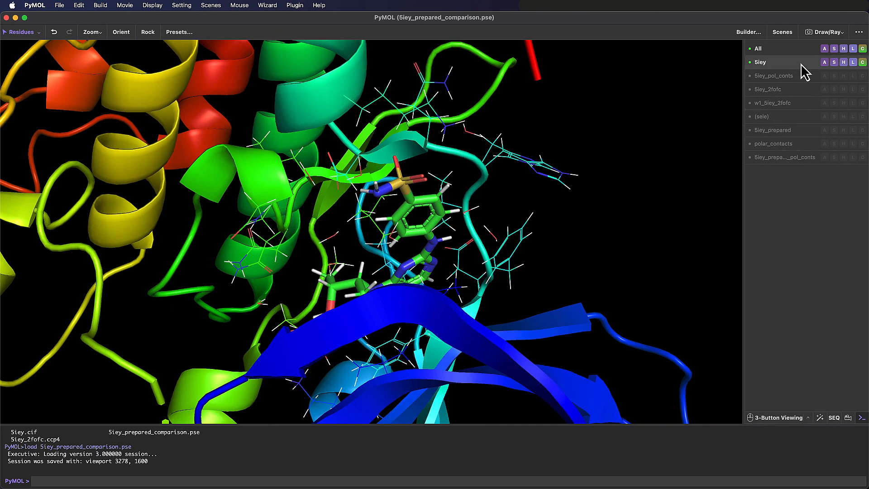
pyautogui.click(824, 62)
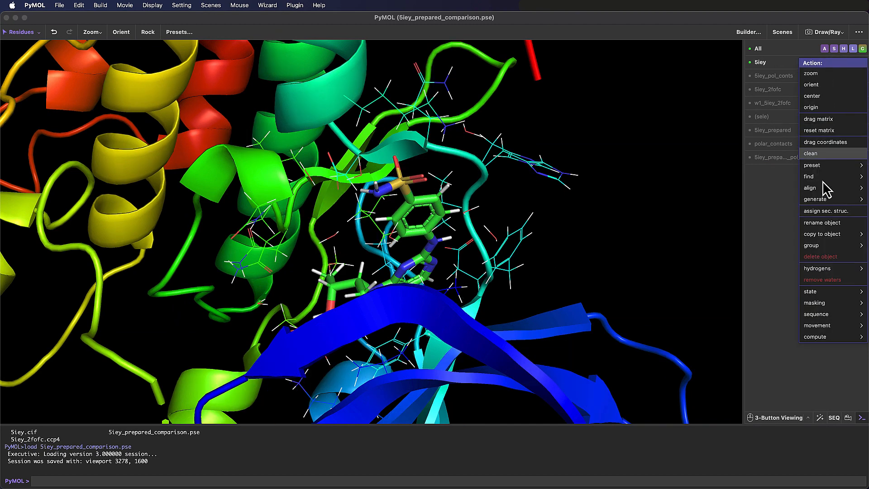
pyautogui.moveTo(813, 270)
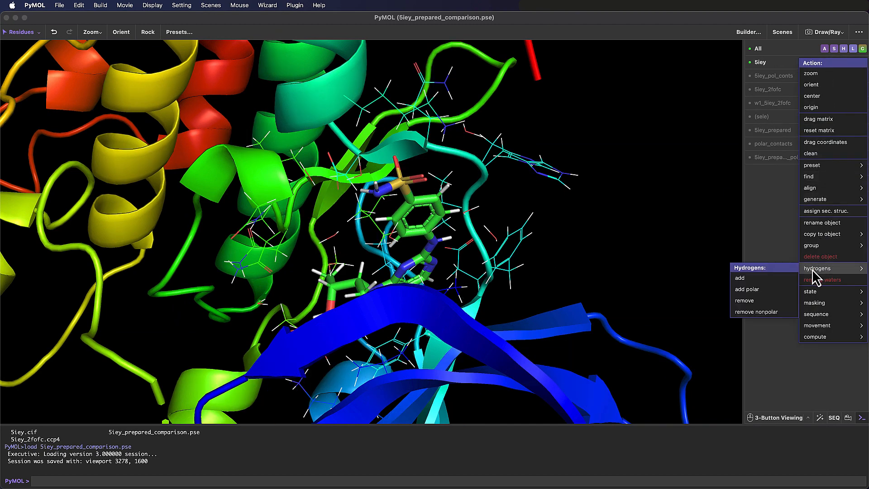
pyautogui.click(762, 300)
pyautogui.moveTo(428, 283)
pyautogui.mouseDown()
pyautogui.moveTo(404, 281)
pyautogui.moveTo(427, 292)
pyautogui.mouseUp()
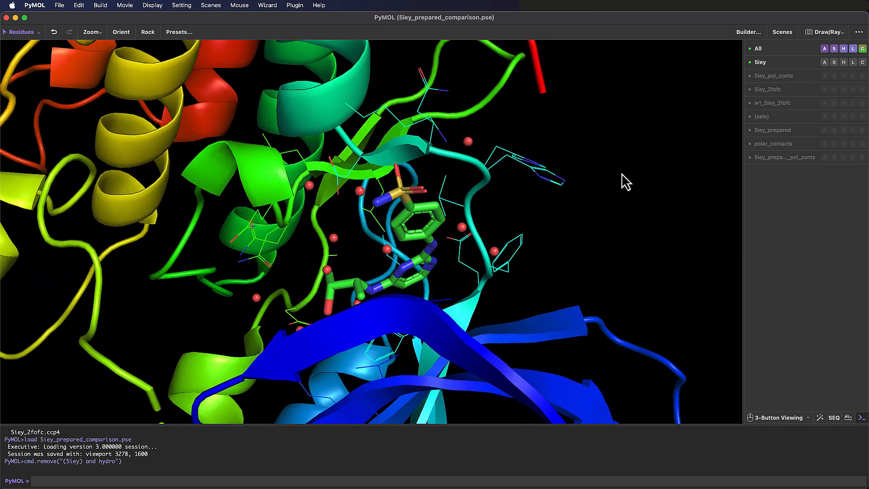
# - Display 5iey_prepared again over 5iey, together with the polar_contacts object around the ligand
pyautogui.click(790, 133)
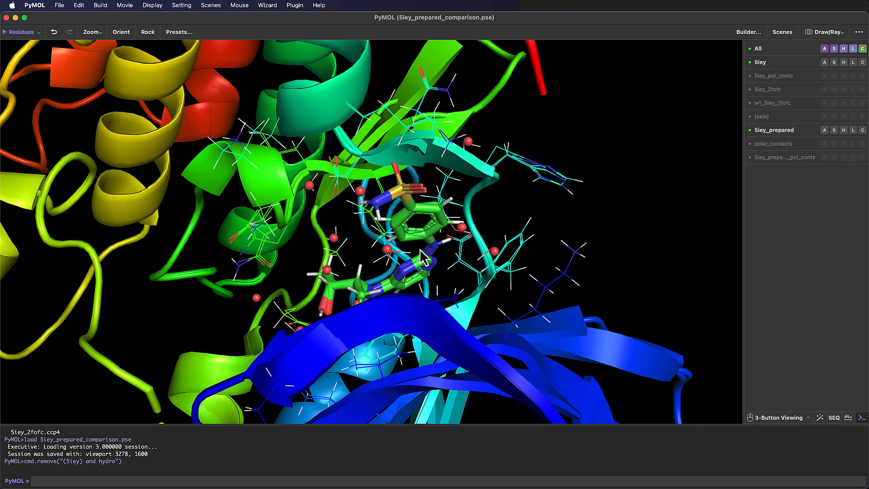
pyautogui.moveTo(420, 249); pyautogui.dragTo(410, 218, button='right')
pyautogui.moveTo(408, 225); pyautogui.dragTo(418, 254)
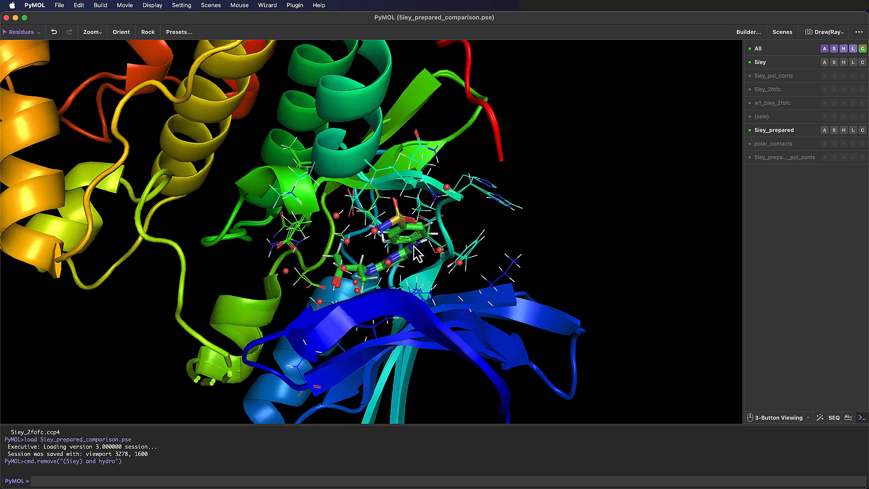
pyautogui.click(774, 144)
pyautogui.moveTo(333, 274); pyautogui.dragTo(304, 270)
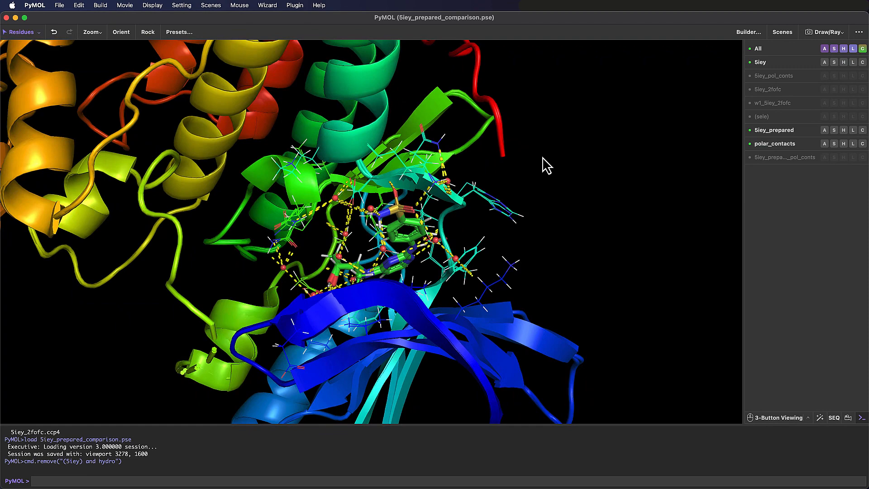
# - Hide 5iey and polar_contacts, and display the polar contacts object of 5iey_prepared for inspection around the ligand
pyautogui.click(773, 63)
pyautogui.click(789, 144)
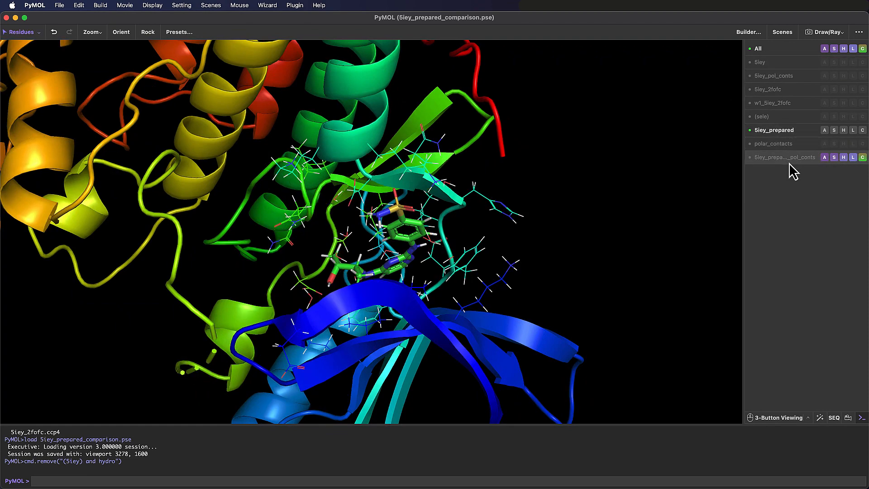
pyautogui.click(789, 158)
pyautogui.moveTo(322, 259); pyautogui.dragTo(327, 256)
pyautogui.moveTo(327, 256); pyautogui.dragTo(355, 304, button='right')
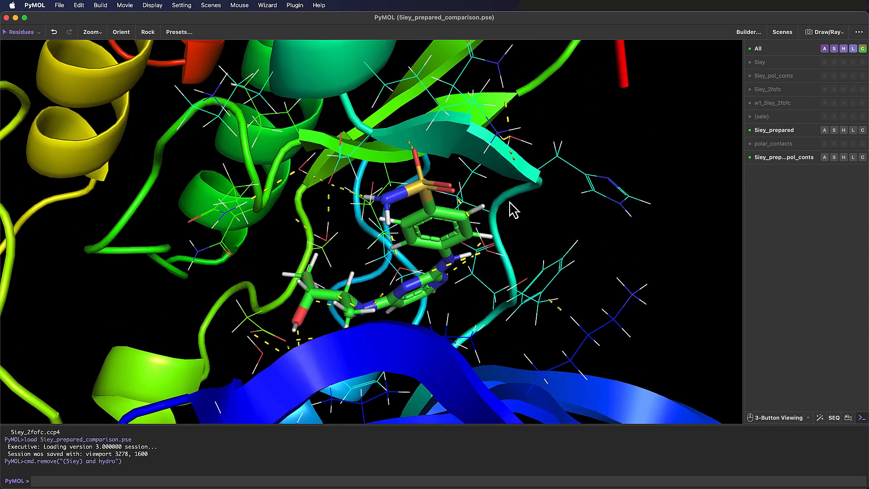
pyautogui.moveTo(478, 246); pyautogui.dragTo(463, 267)
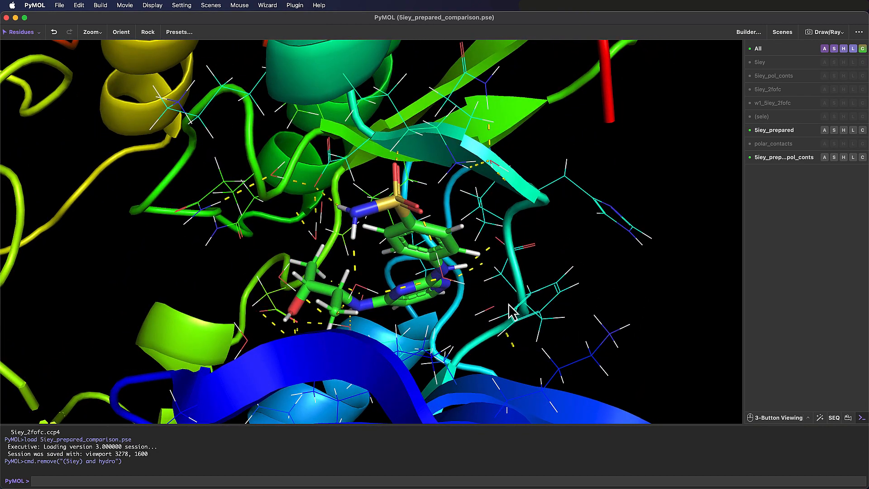
pyautogui.moveTo(473, 308); pyautogui.dragTo(533, 346)
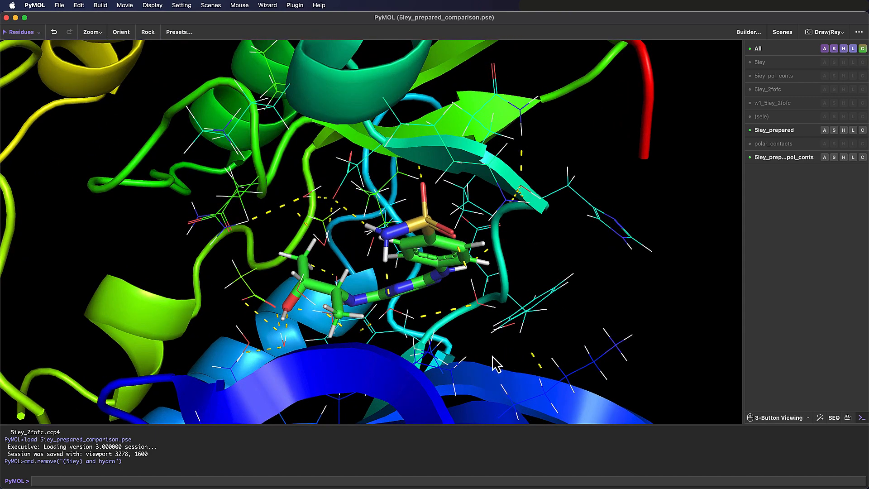
pyautogui.moveTo(446, 319); pyautogui.dragTo(362, 342)
pyautogui.moveTo(444, 287); pyautogui.dragTo(472, 295)
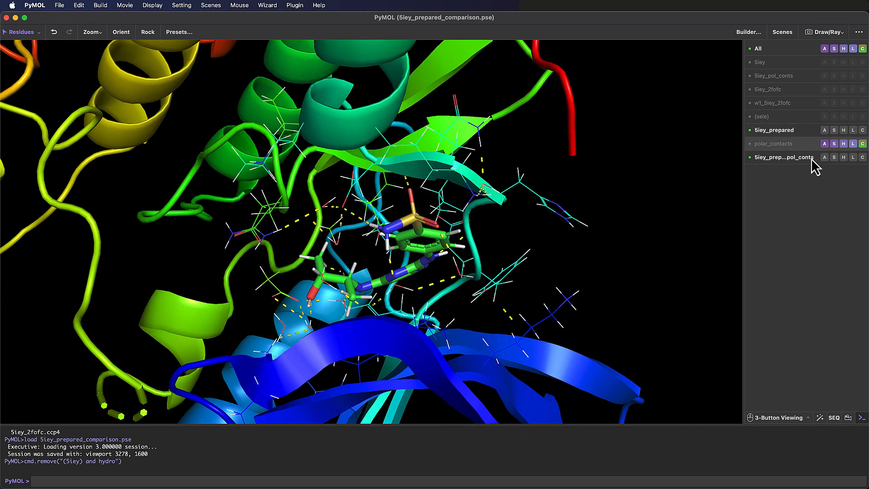
# - Apply the classified preset to 5iey_prepared
pyautogui.click(825, 132)
pyautogui.moveTo(830, 231)
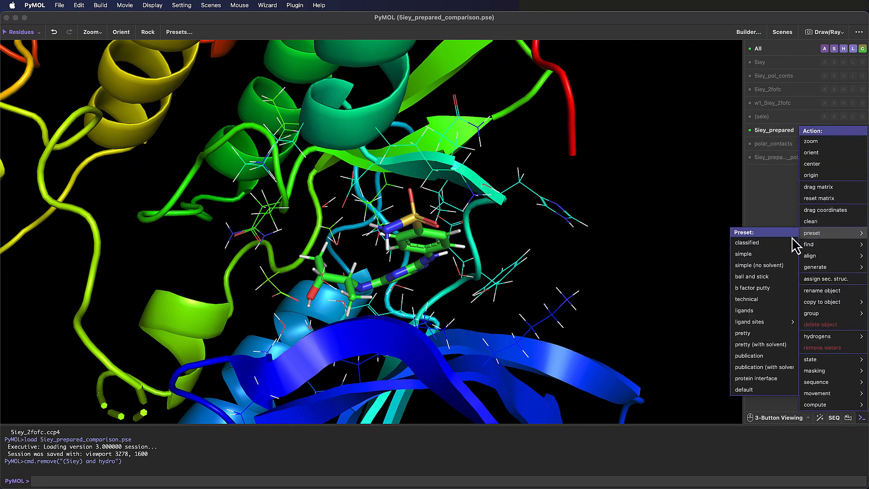
pyautogui.click(760, 244)
# - Apply the simple preset to 5iey_prepared
pyautogui.click(824, 131)
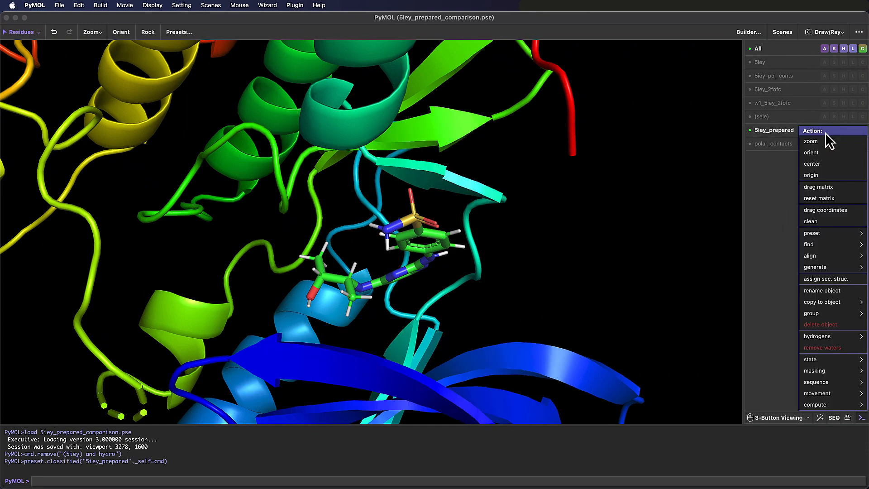
pyautogui.moveTo(827, 233)
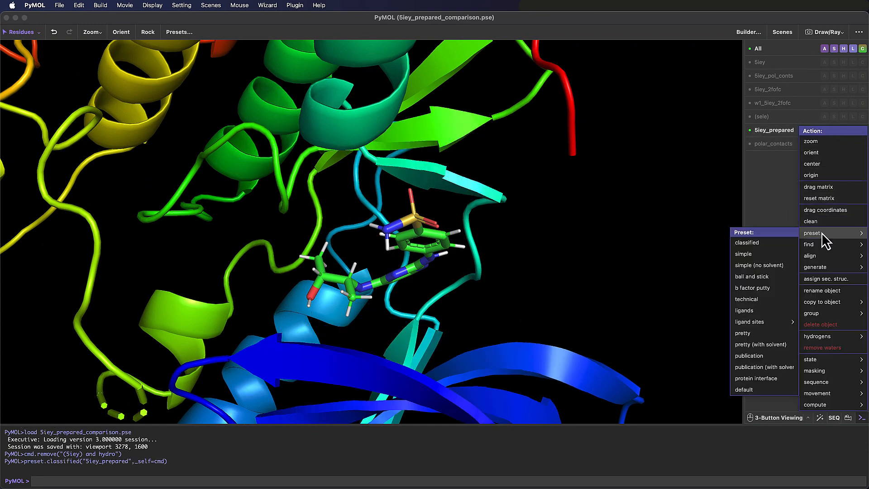
pyautogui.click(762, 255)
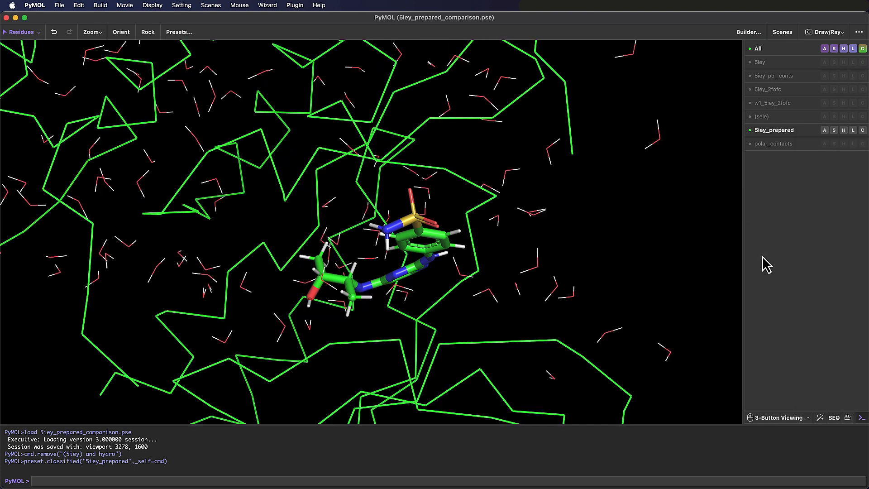
# - Hide the ribbon representation of 5iey_prepared and show its cartoon representation instead
pyautogui.click(843, 132)
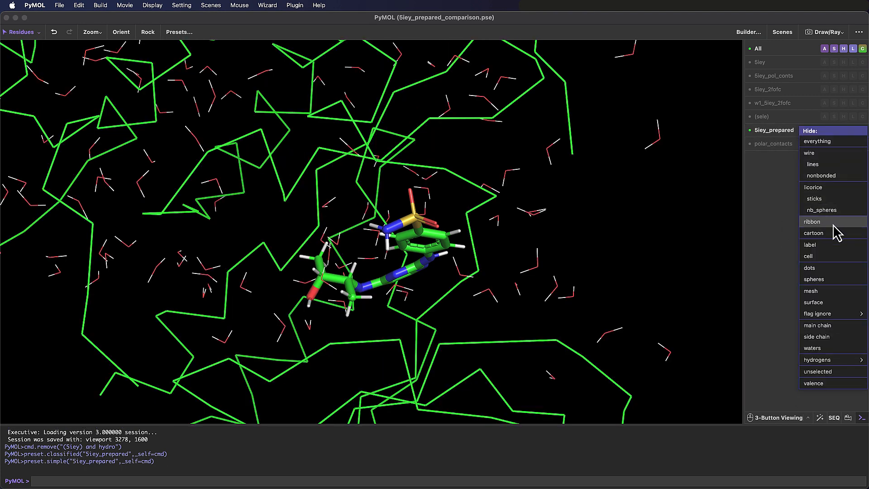
pyautogui.click(830, 209)
pyautogui.click(834, 132)
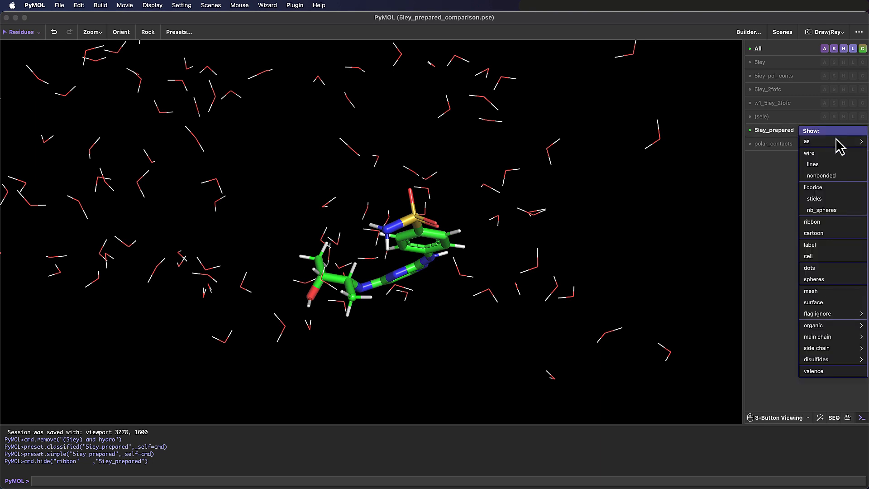
pyautogui.click(813, 233)
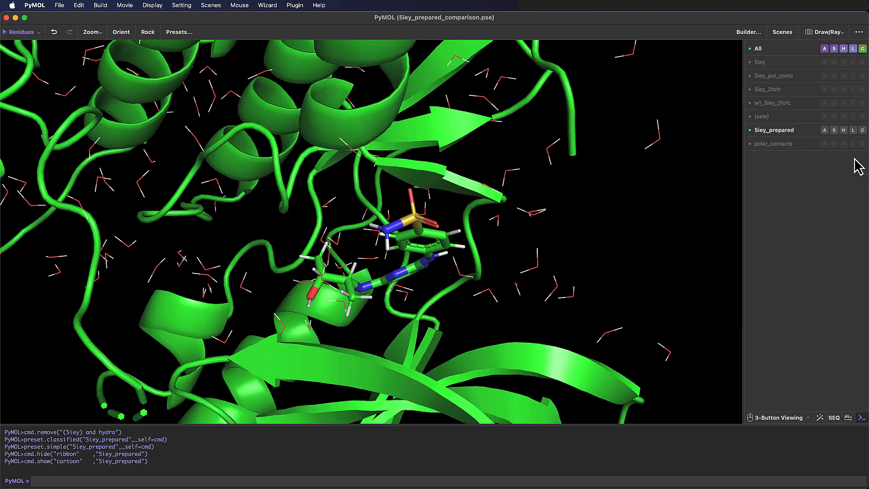
# - Color the carbon atoms of 5iey_prepared with the rainbow (elem C) spectrum
pyautogui.click(863, 131)
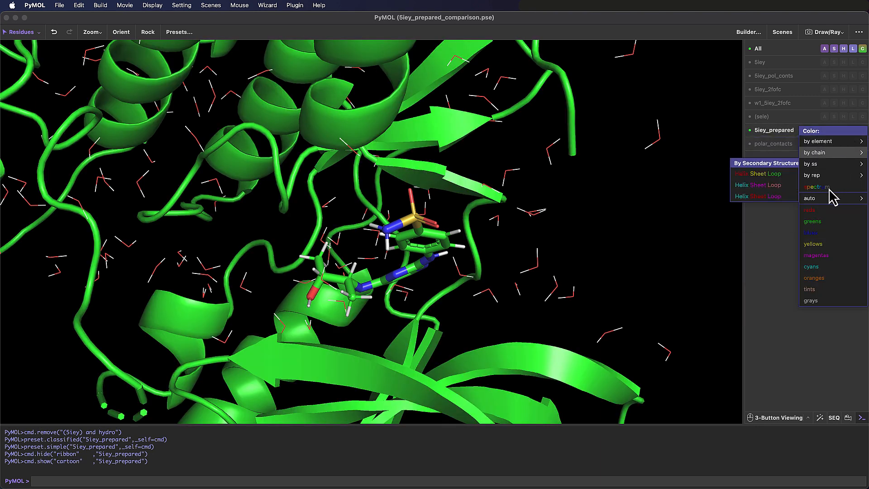
pyautogui.moveTo(825, 189)
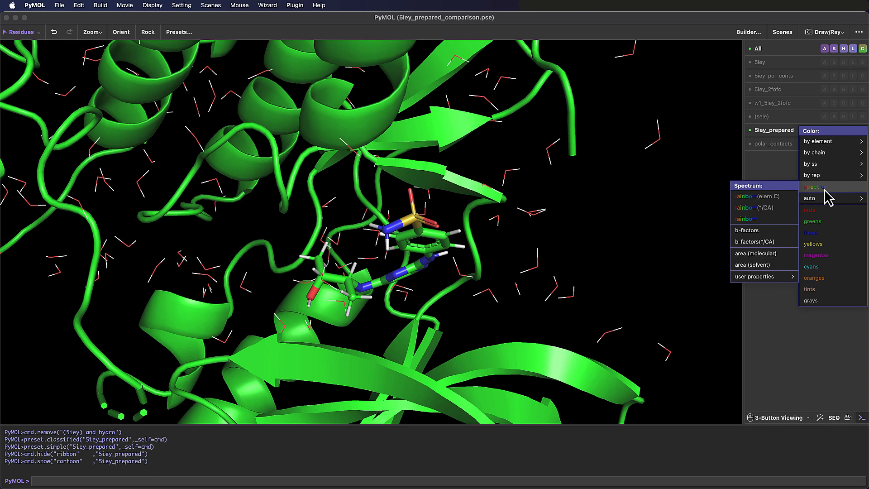
pyautogui.click(790, 199)
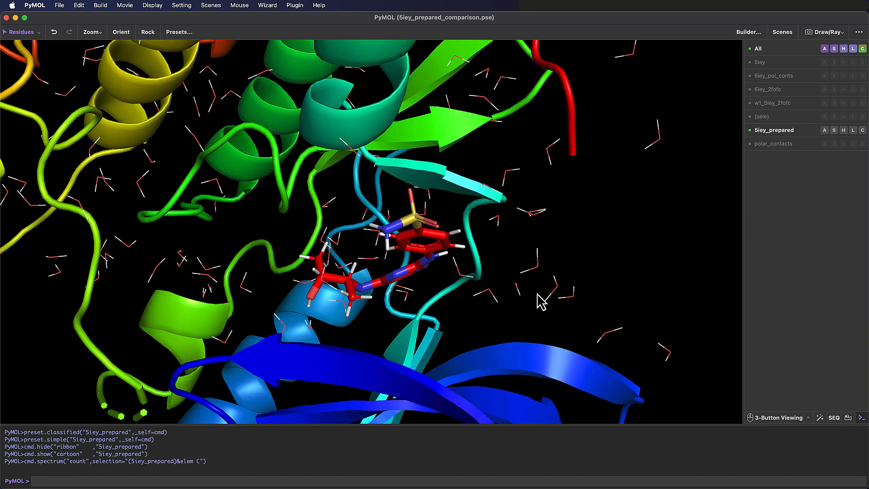
# - Generate a selection of the organic atoms in 5iey_prepared to capture the ligand
pyautogui.moveTo(539, 301); pyautogui.dragTo(424, 278)
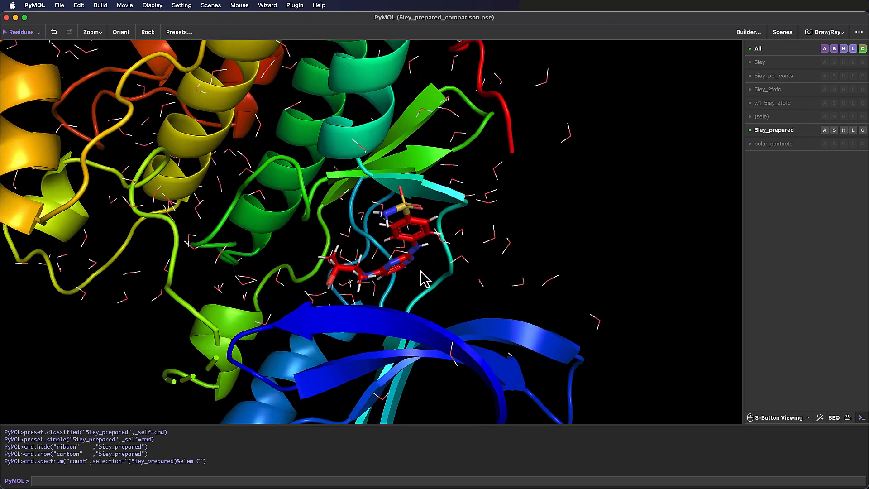
pyautogui.moveTo(425, 278); pyautogui.dragTo(440, 340, button='right')
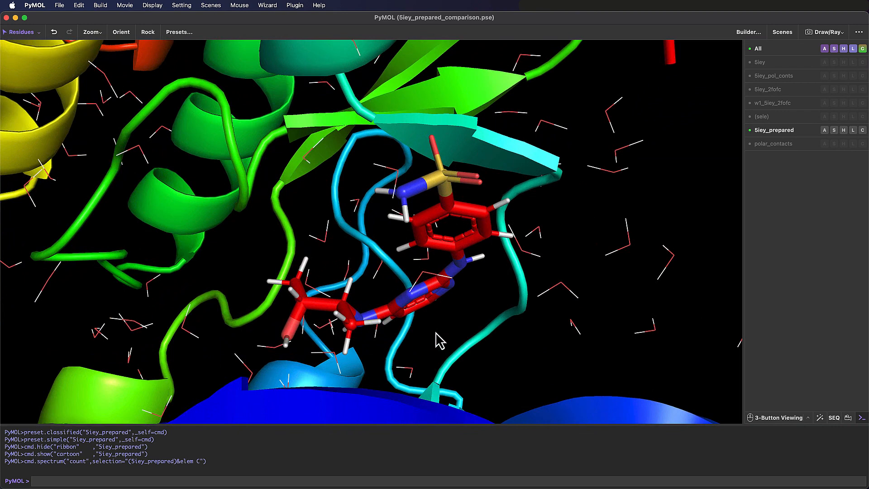
pyautogui.click(824, 130)
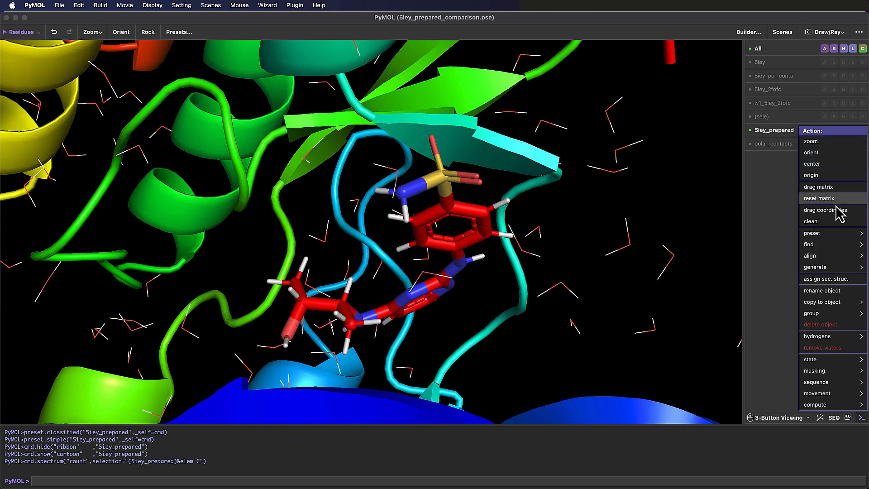
pyautogui.moveTo(835, 260)
pyautogui.moveTo(772, 276)
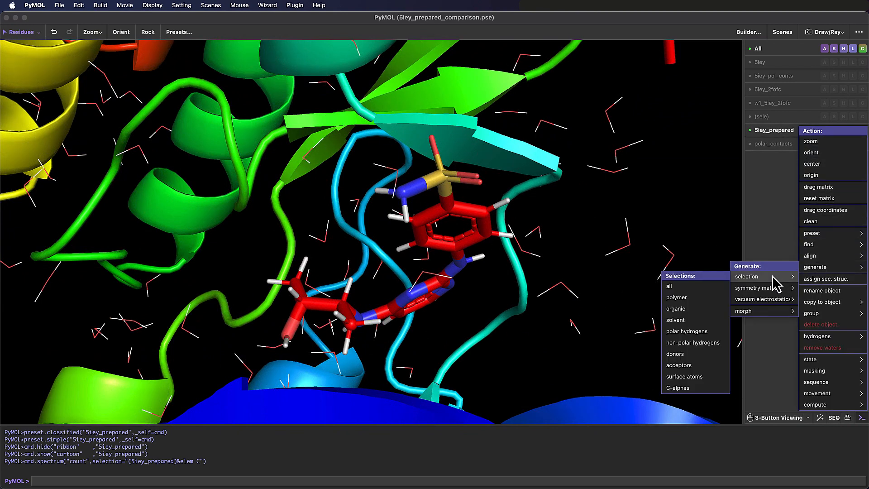
pyautogui.click(695, 308)
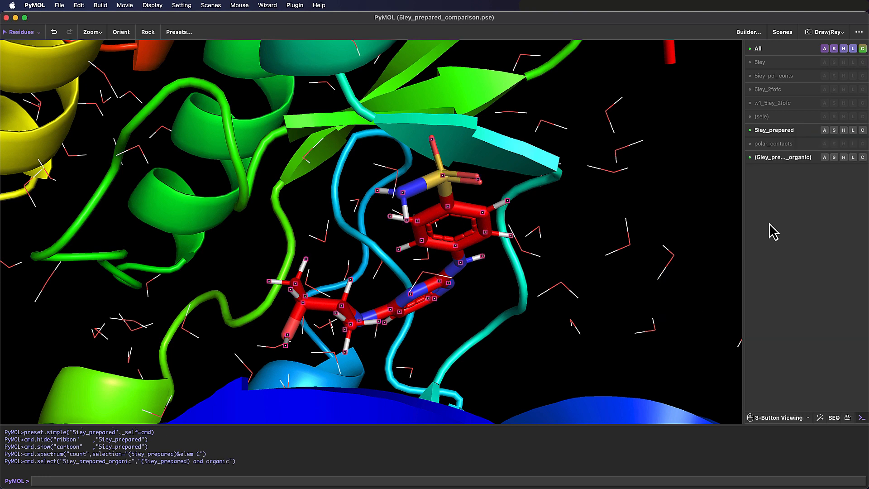
# - Rename the organic selection of 5iey_prepared to 5ieyprep_lig
pyautogui.click(824, 158)
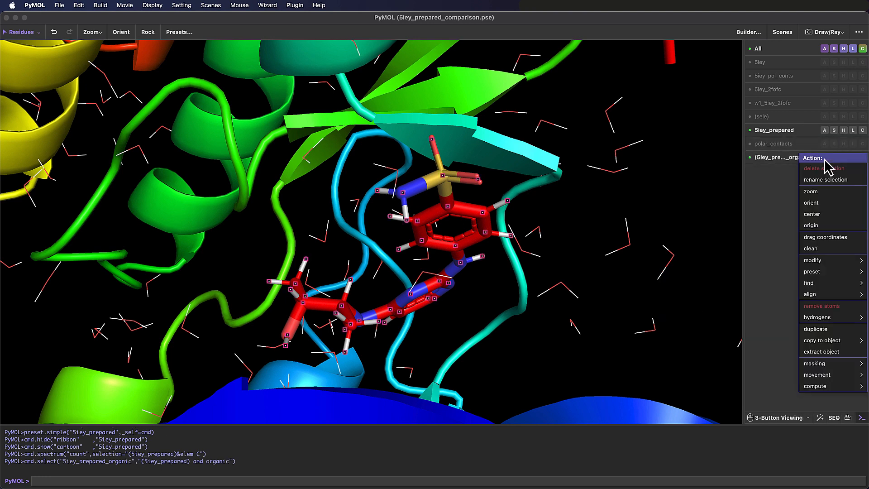
pyautogui.click(826, 180)
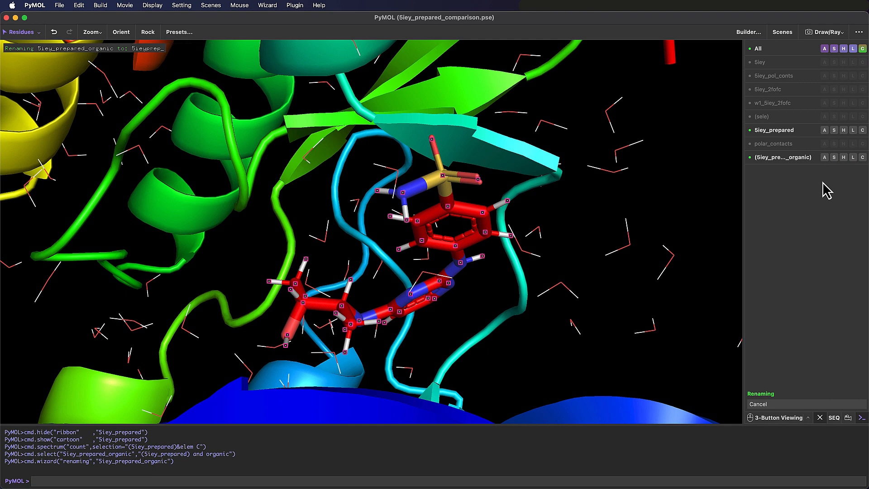
pyautogui.press('Return')
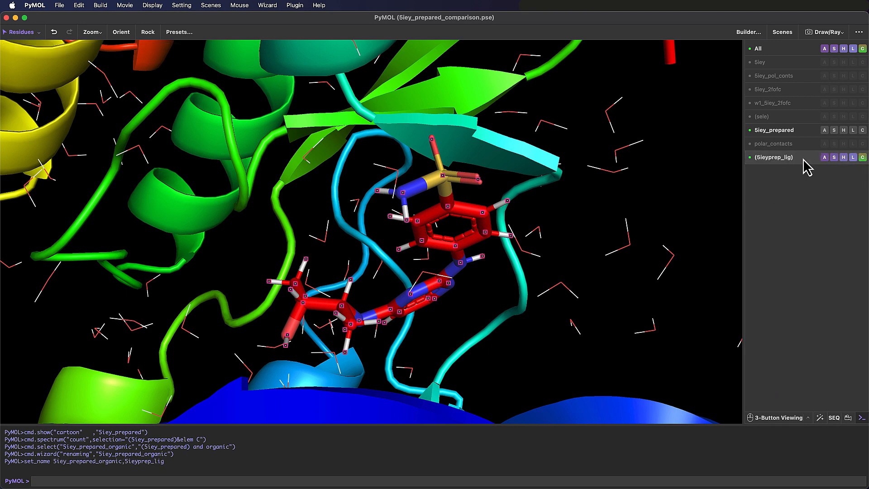
# - Color the 5ieyprep_lig selection by element using the scheme with magenta carbons
pyautogui.click(862, 157)
pyautogui.moveTo(822, 168)
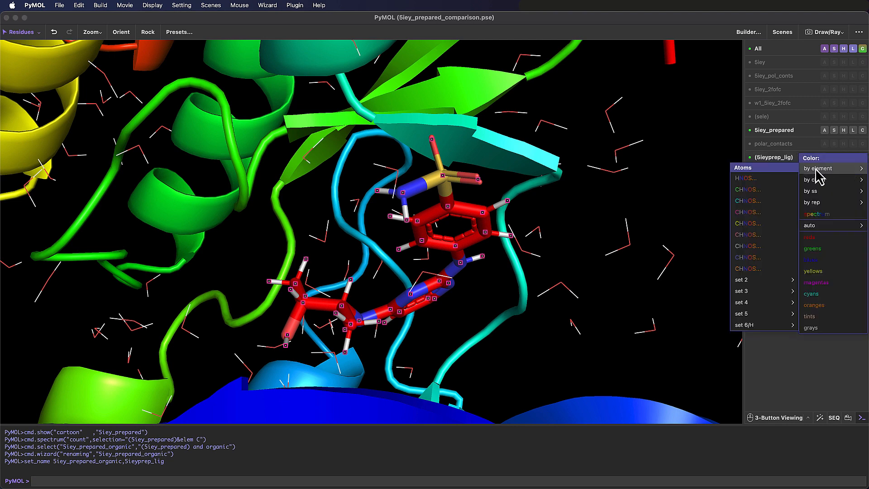
pyautogui.click(771, 221)
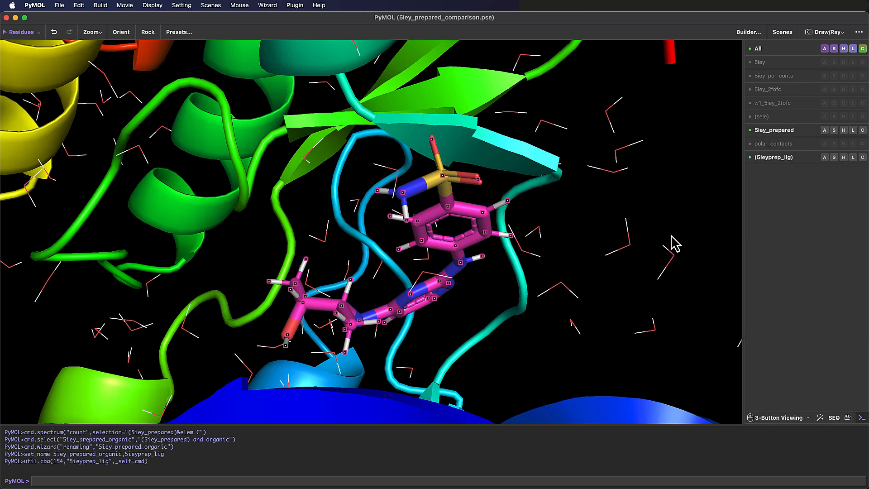
# - Duplicate the 5ieyprep_lig selection
pyautogui.moveTo(671, 236); pyautogui.dragTo(650, 174, button='right')
pyautogui.click(666, 178)
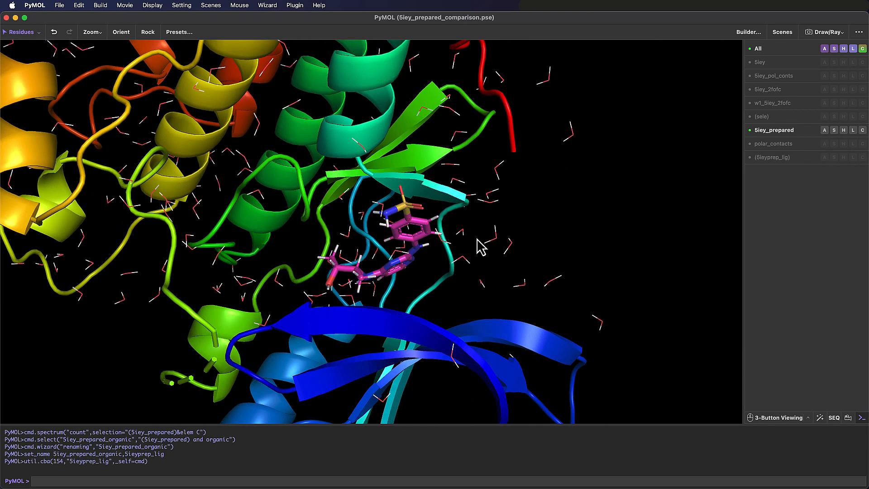
pyautogui.moveTo(400, 287)
pyautogui.mouseDown()
pyautogui.moveTo(414, 300)
pyautogui.moveTo(429, 291)
pyautogui.moveTo(382, 286)
pyautogui.moveTo(406, 285)
pyautogui.moveTo(412, 275)
pyautogui.mouseUp()
pyautogui.moveTo(416, 273); pyautogui.dragTo(420, 292, button='right')
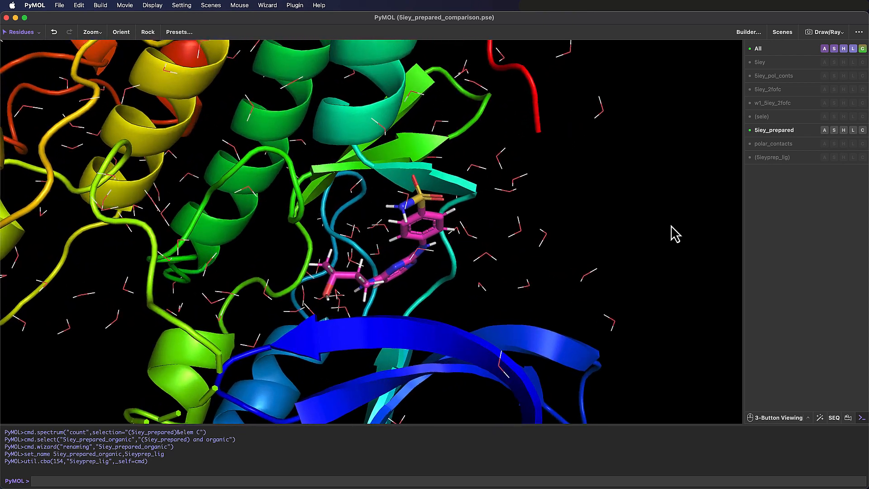
pyautogui.click(824, 158)
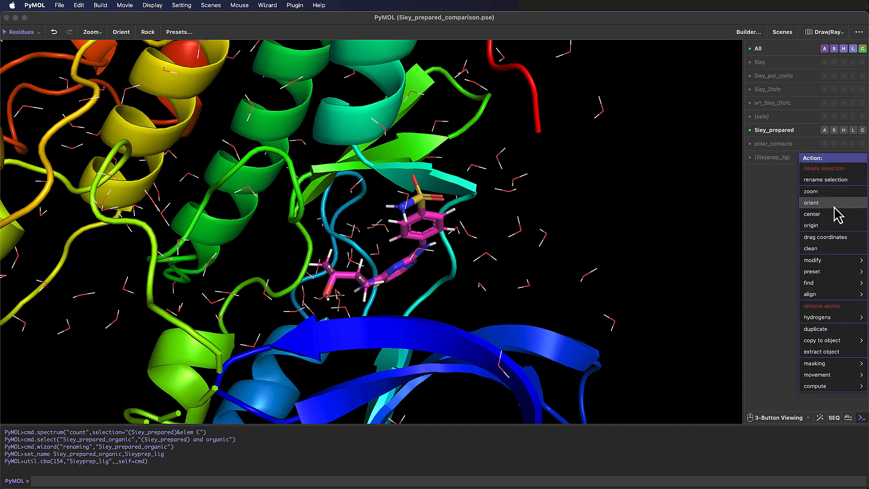
pyautogui.click(824, 329)
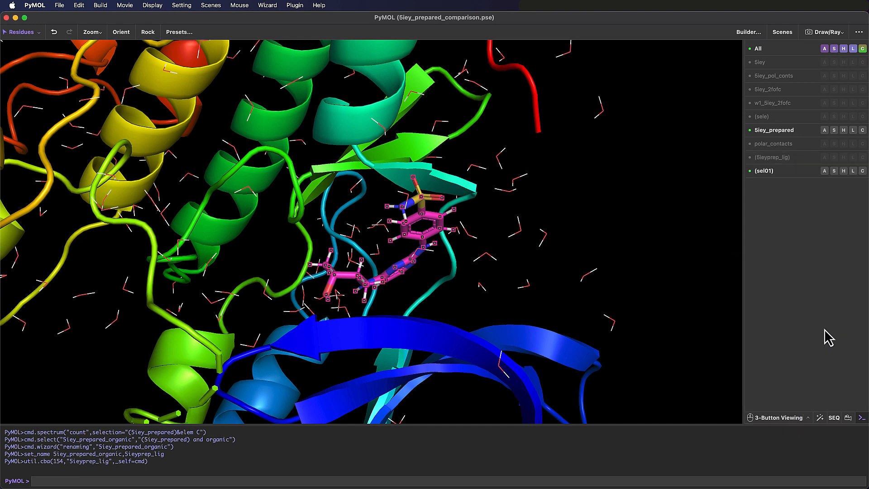
# - Expand the duplicated ligand selection sel01 by 5 Å, including complete residues
pyautogui.click(824, 172)
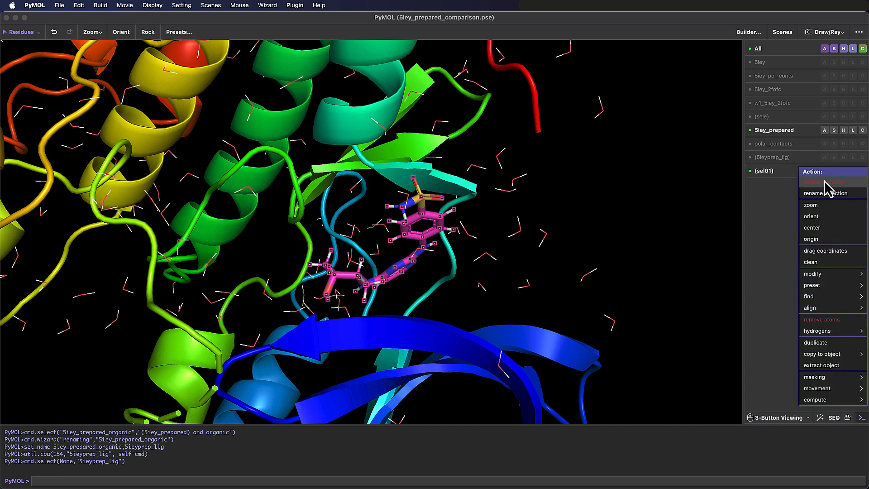
pyautogui.moveTo(827, 274)
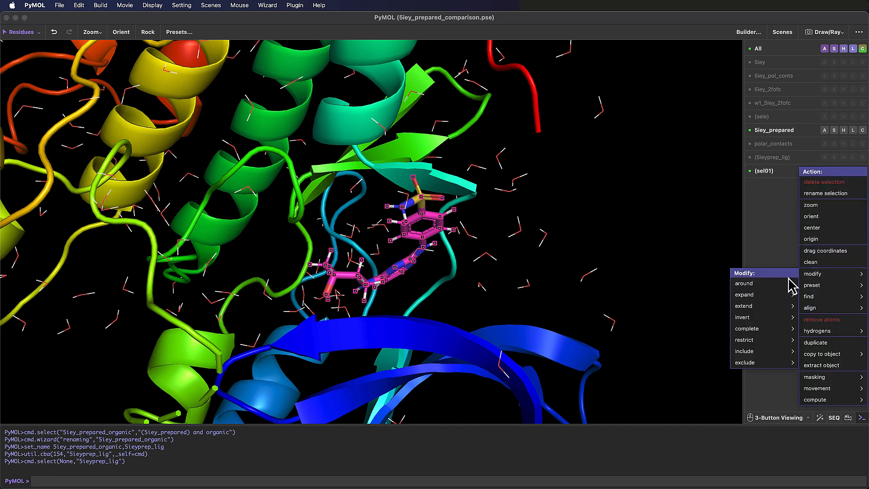
pyautogui.moveTo(765, 295)
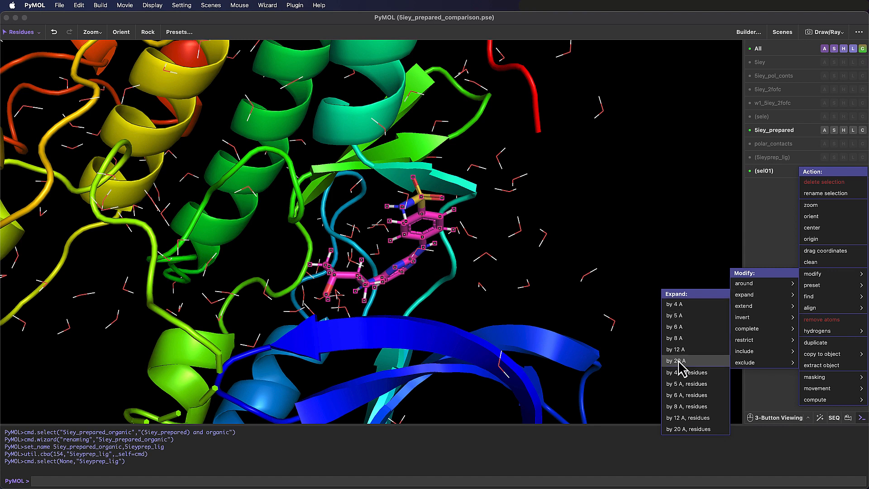
pyautogui.click(719, 390)
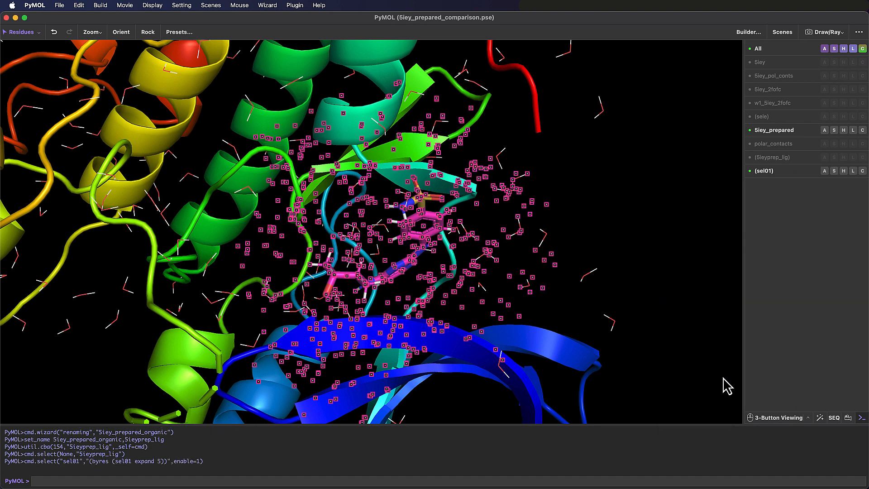
# - Rename the expanded selection sel01 to 5ieyprep_pocket
pyautogui.click(825, 171)
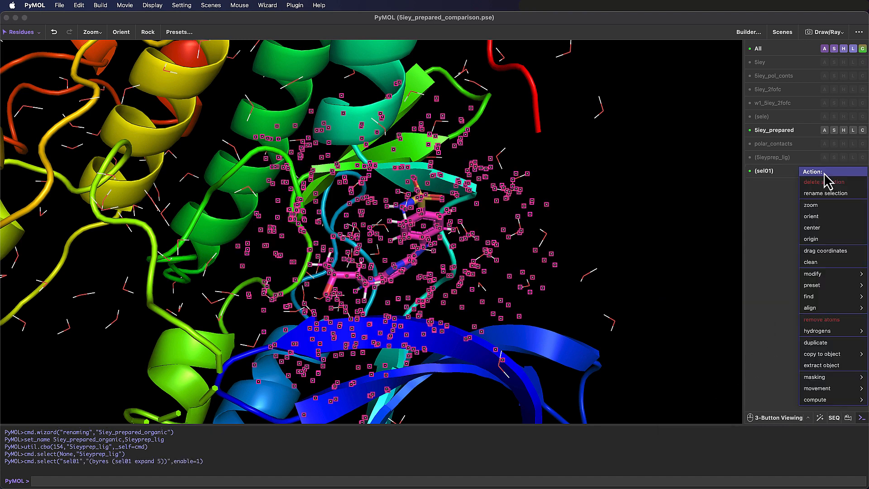
pyautogui.click(832, 194)
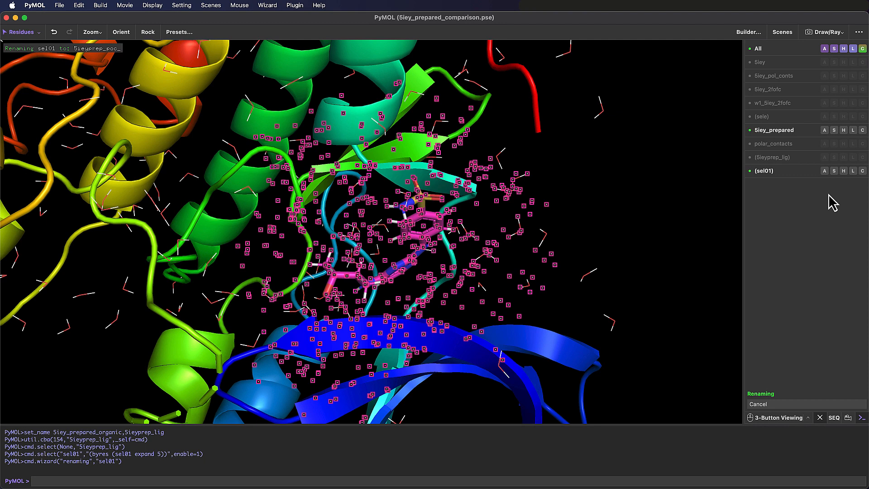
pyautogui.write('5ieyprep_pocket')
pyautogui.press('Return')
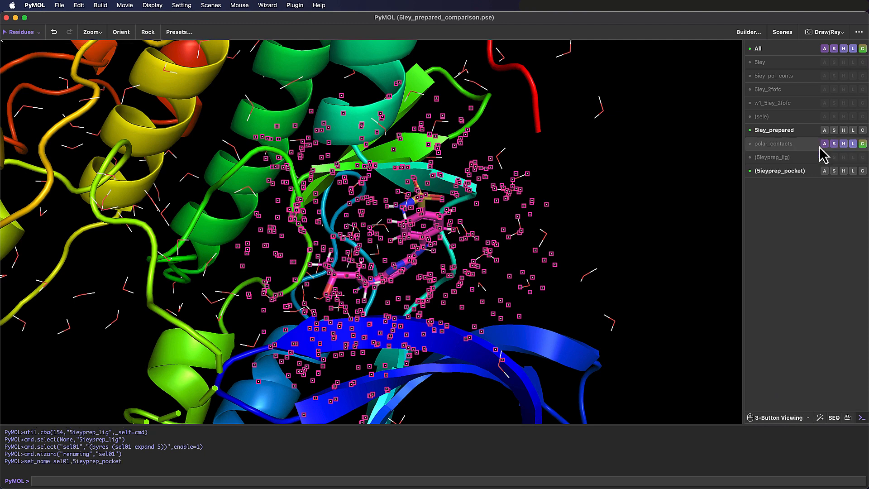
# - Show the 5ieyprep_pocket atoms as wire and color them by element with the HNOS scheme that keeps the carbon colors
pyautogui.click(834, 172)
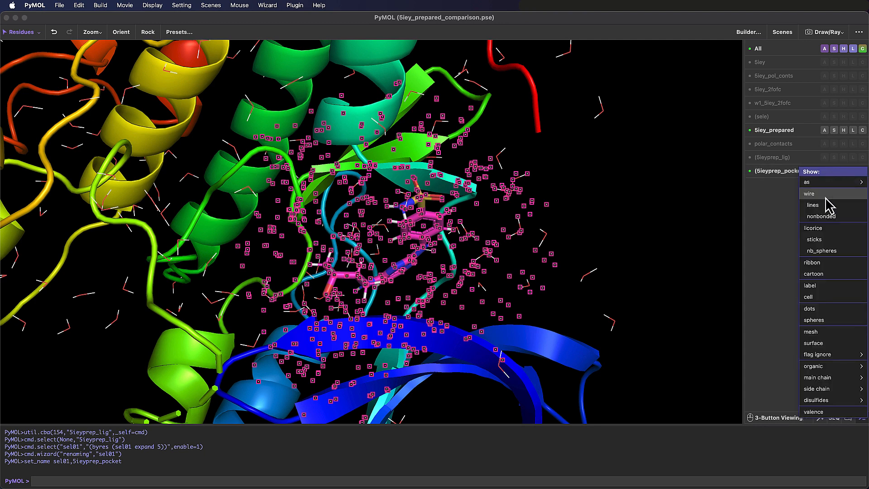
pyautogui.click(810, 194)
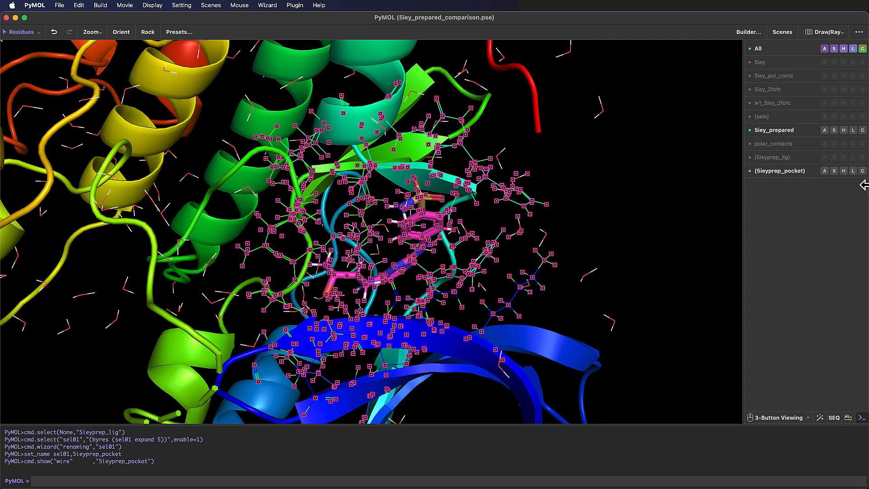
pyautogui.click(862, 171)
pyautogui.moveTo(817, 181)
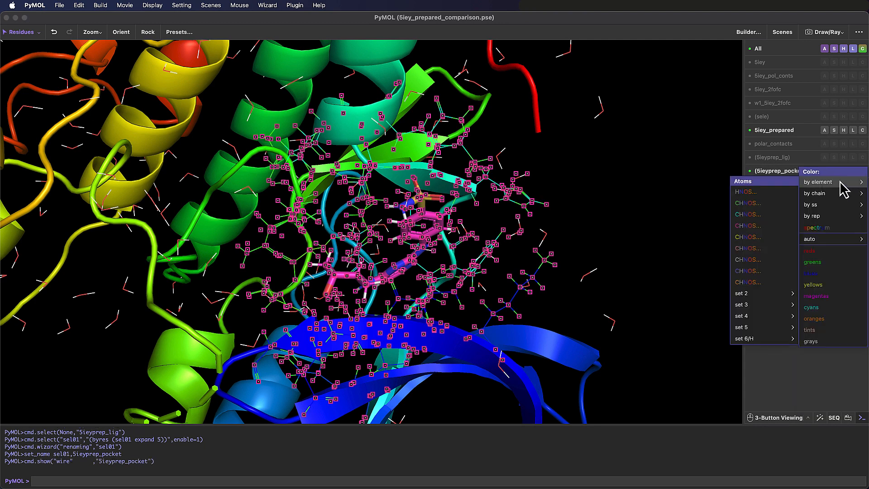
pyautogui.click(778, 192)
pyautogui.click(660, 211)
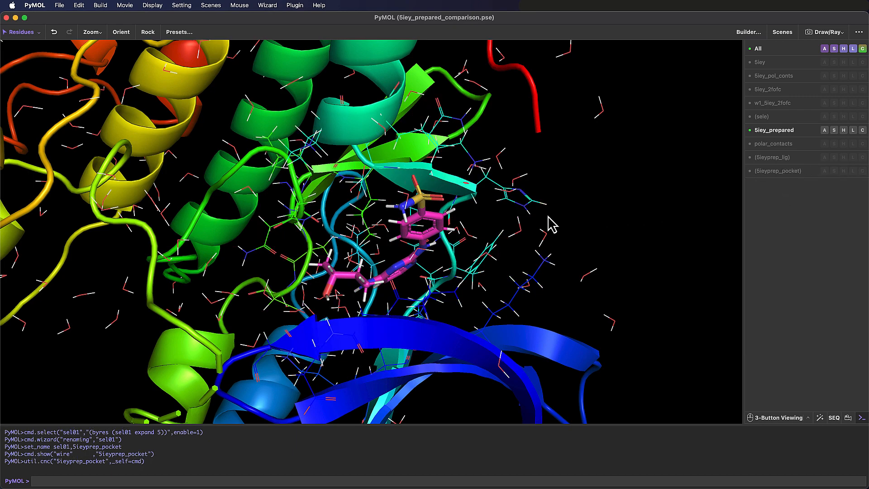
# - Find the polar contacts within the 5ieyprep_pocket selection
pyautogui.moveTo(549, 223); pyautogui.dragTo(434, 213)
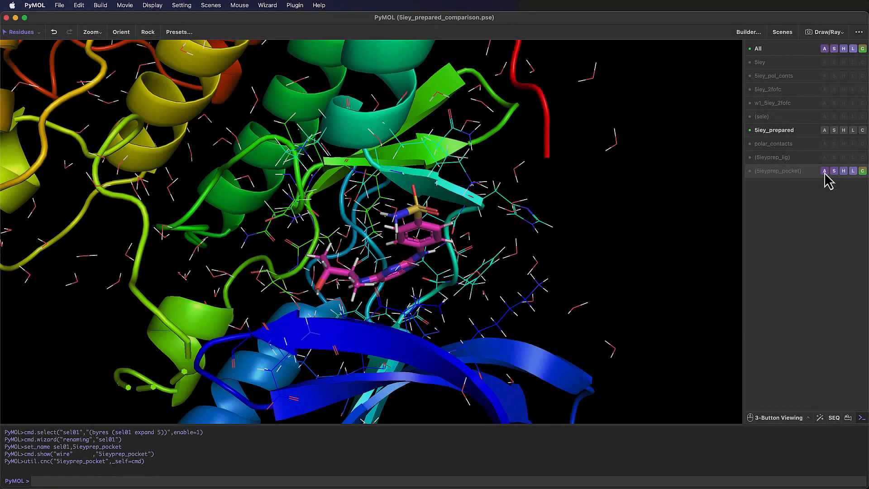
pyautogui.click(824, 172)
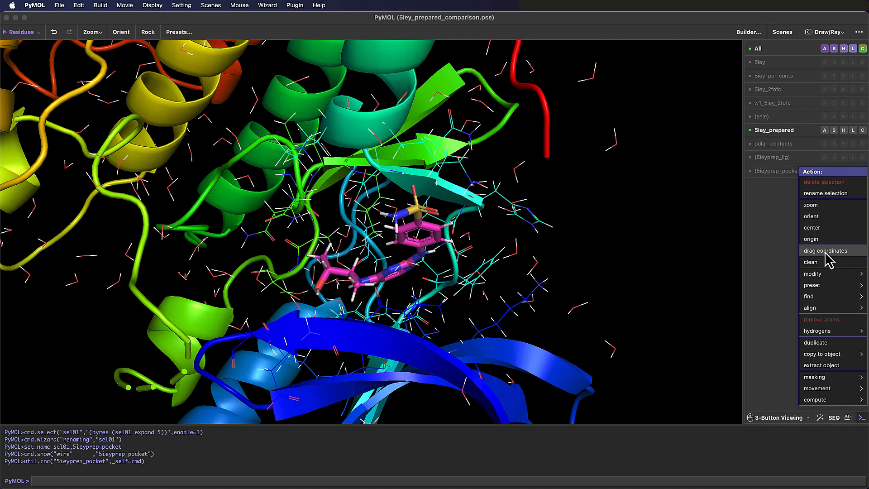
pyautogui.moveTo(827, 297)
pyautogui.moveTo(763, 312)
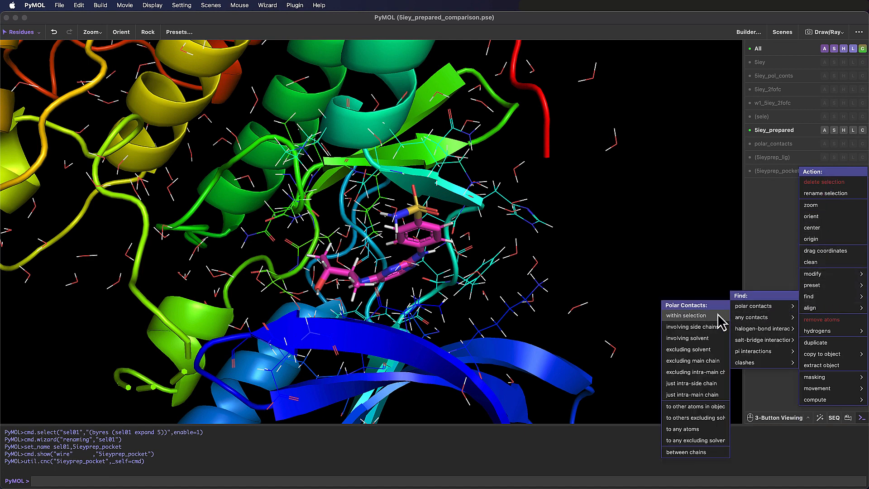
pyautogui.click(686, 316)
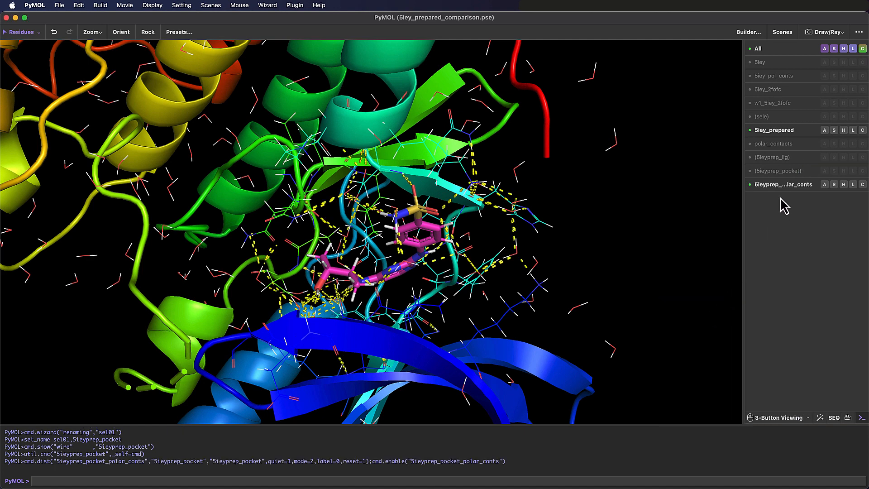
pyautogui.moveTo(495, 251); pyautogui.dragTo(511, 240)
pyautogui.moveTo(510, 238); pyautogui.dragTo(515, 274, button='right')
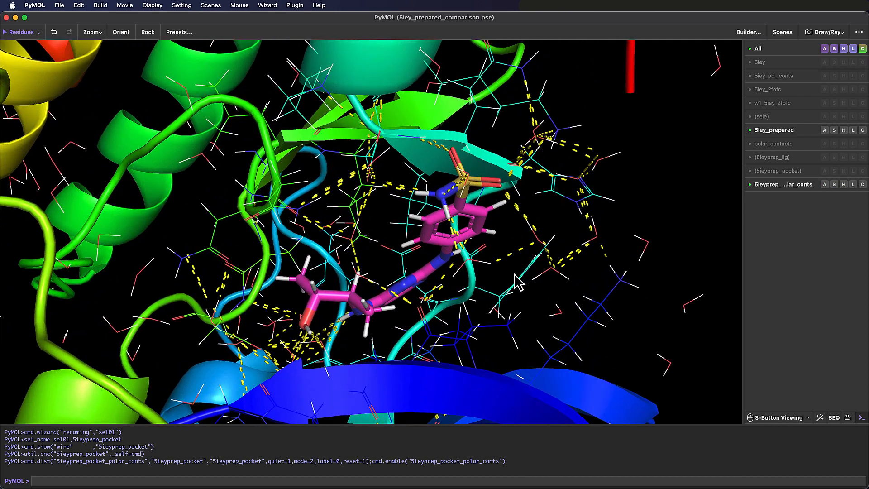
pyautogui.moveTo(565, 266); pyautogui.dragTo(512, 255)
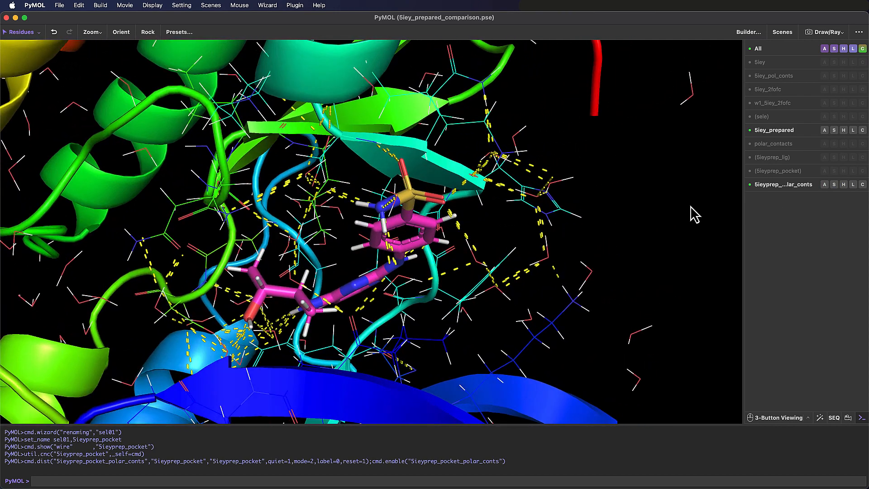
# - Display the sequences together with the 5iey object and highlight 5ieyprep_pocket to examine which atoms and residues of both structures it covers
pyautogui.click(778, 66)
pyautogui.click(777, 66)
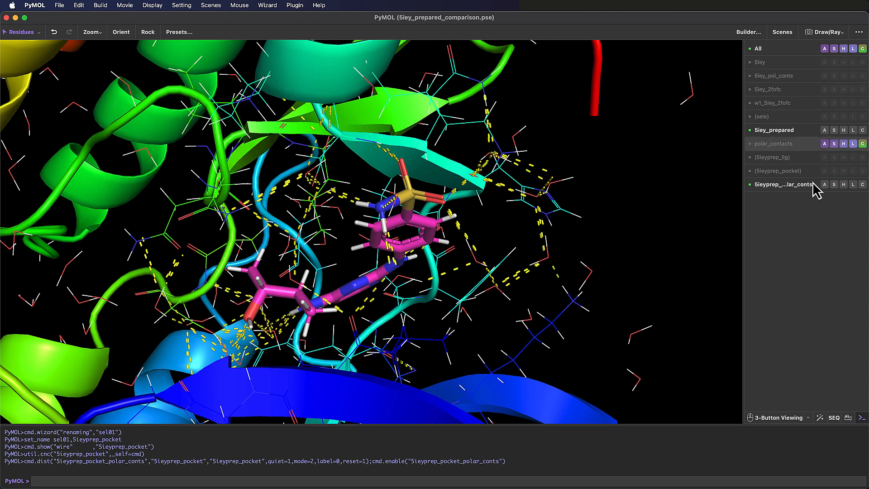
pyautogui.click(829, 419)
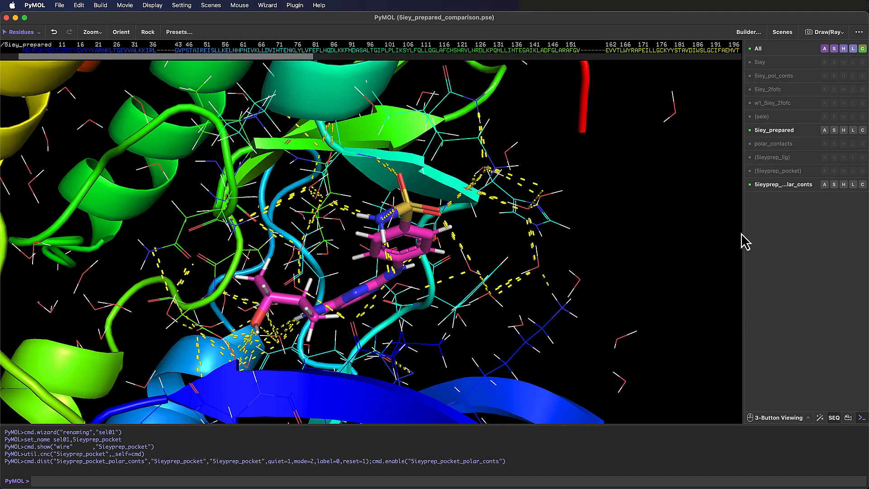
pyautogui.click(775, 185)
pyautogui.click(774, 185)
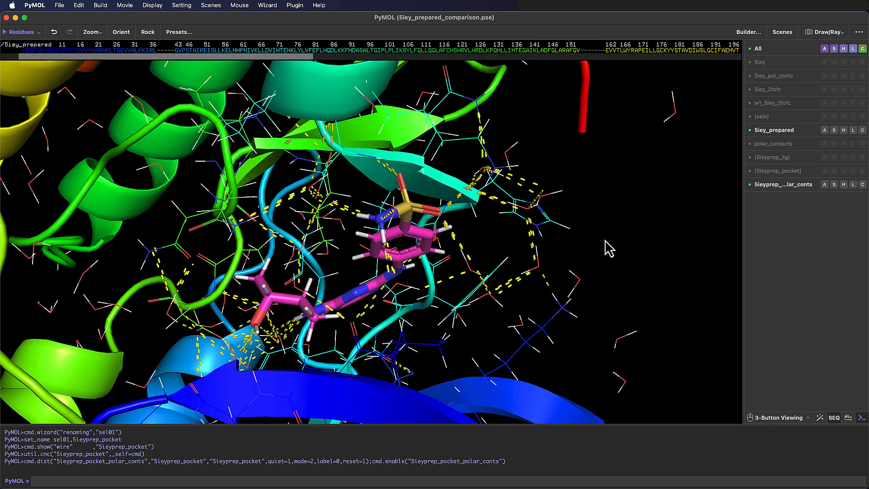
pyautogui.click(765, 63)
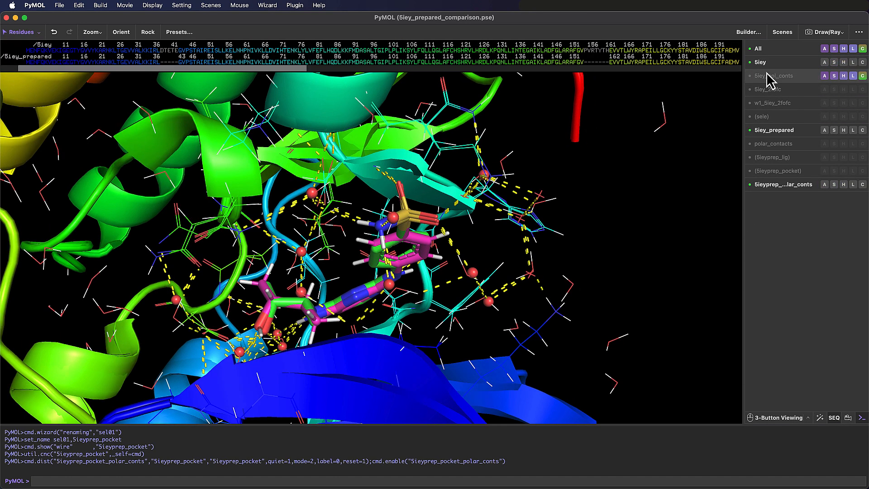
pyautogui.click(781, 172)
pyautogui.moveTo(304, 68); pyautogui.dragTo(276, 81)
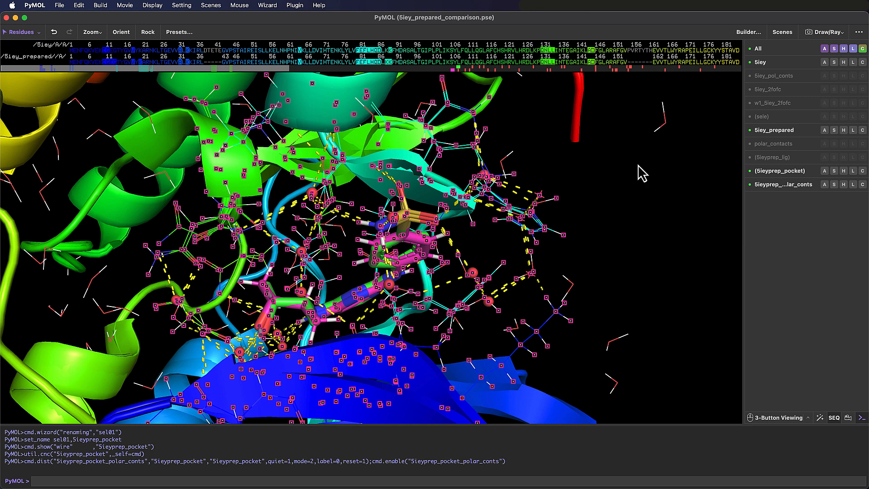
# - Hide the pocket polar contacts, the 5ieyprep_pocket highlighting, the sequence display and the 5iey object
pyautogui.click(772, 185)
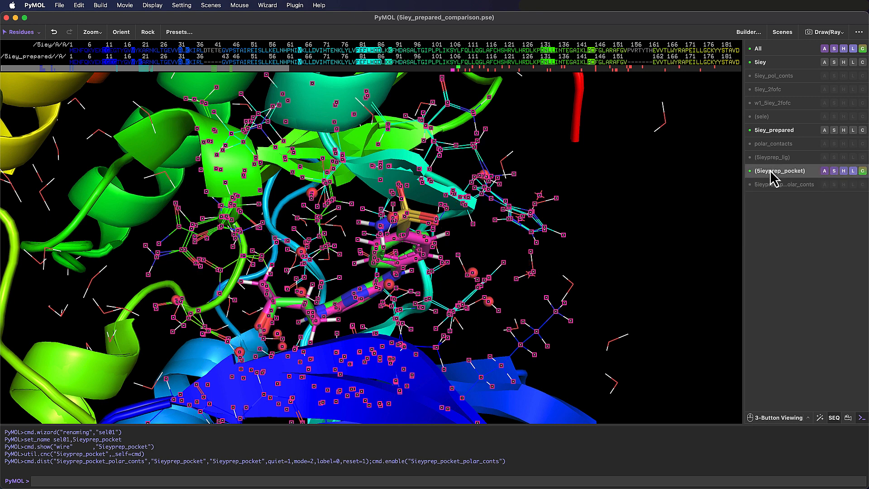
pyautogui.click(775, 173)
pyautogui.click(804, 186)
pyautogui.click(804, 185)
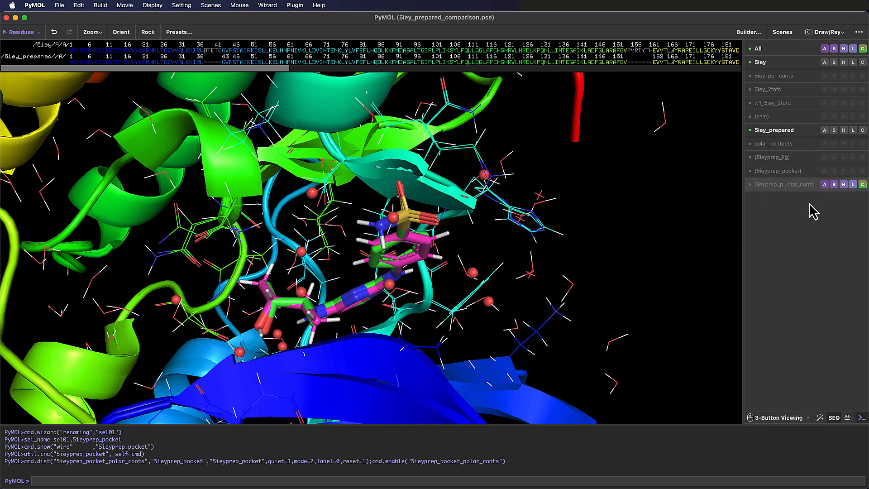
pyautogui.click(834, 417)
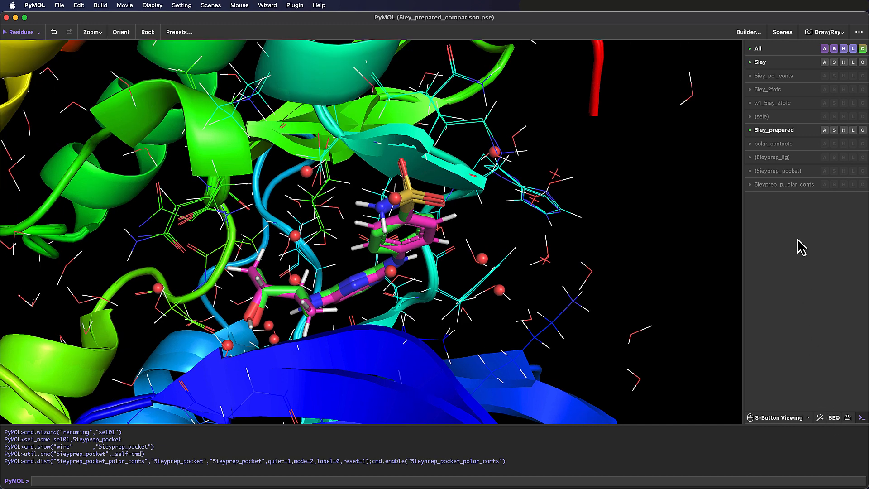
pyautogui.click(779, 63)
# - Delete the polar contacts object of the 5ieyprep_pocket selection
pyautogui.moveTo(698, 233); pyautogui.dragTo(685, 193, button='right')
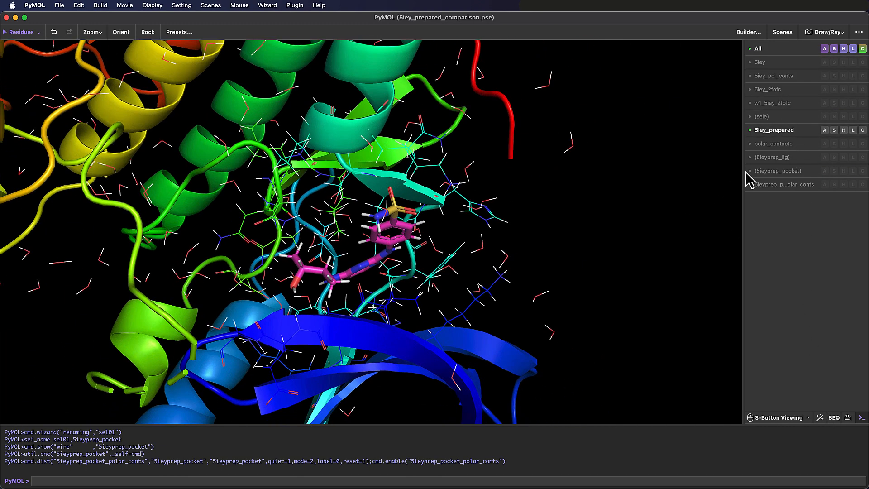
pyautogui.click(824, 186)
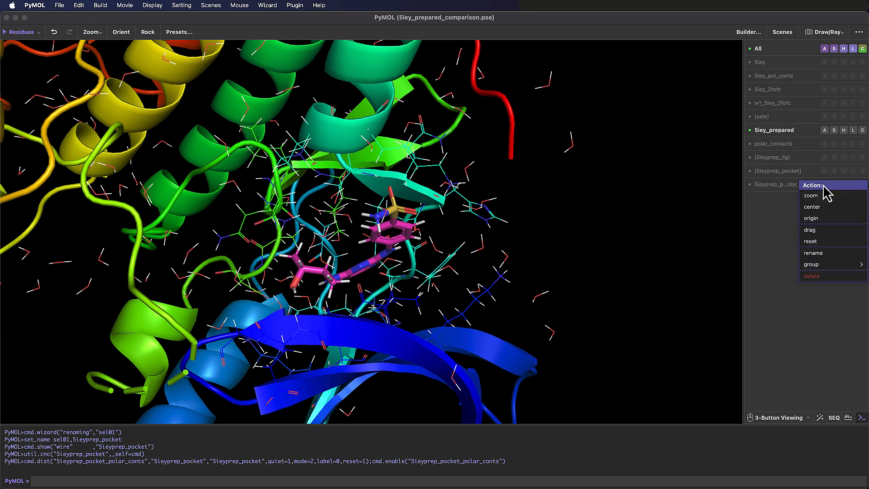
pyautogui.click(829, 283)
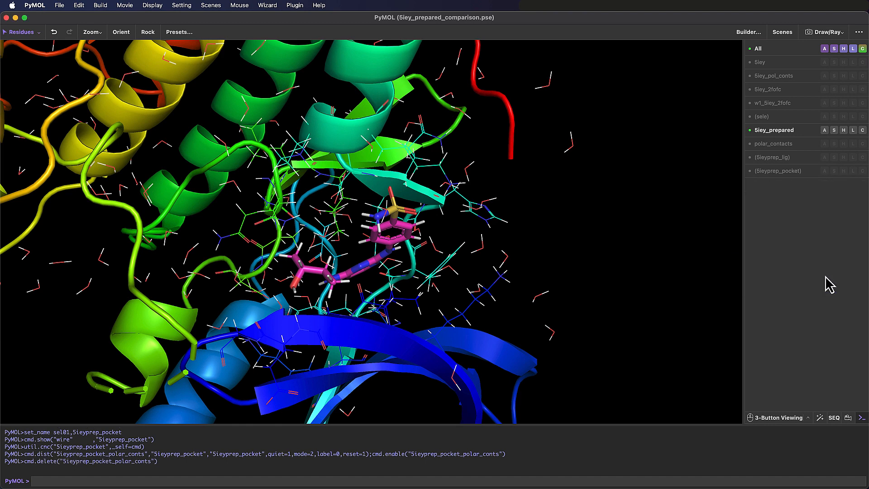
# - Restrict the 5ieyprep_pocket selection to the 5iey_prepared object
pyautogui.click(825, 172)
pyautogui.moveTo(830, 274)
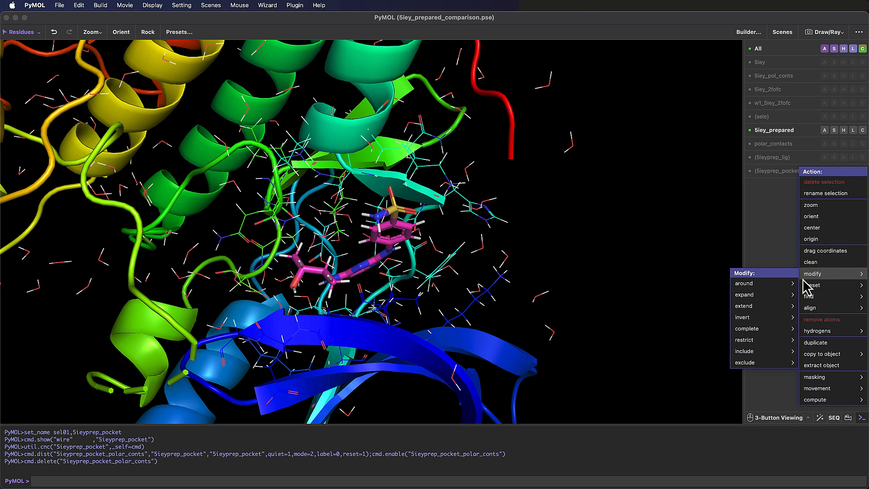
pyautogui.moveTo(745, 343)
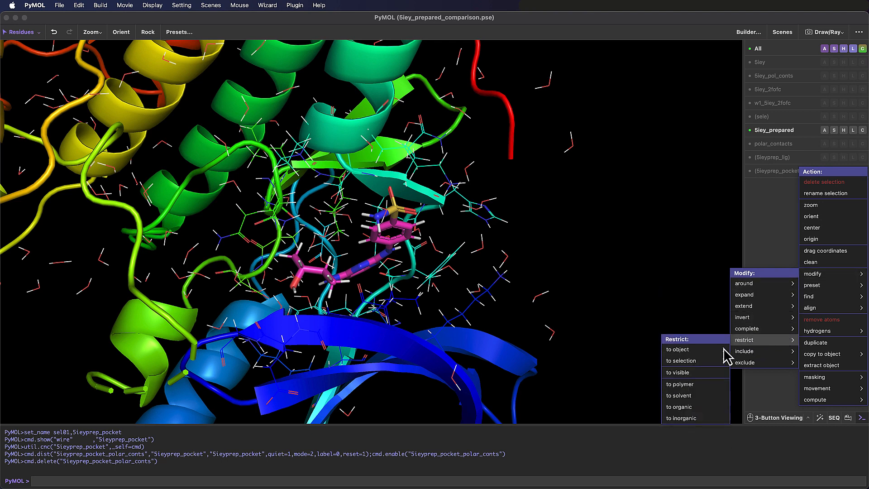
pyautogui.moveTo(701, 358)
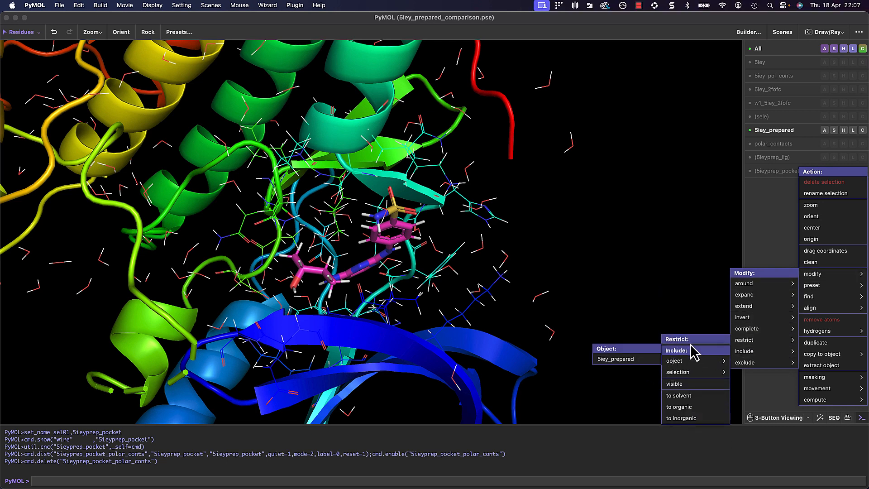
pyautogui.click(621, 359)
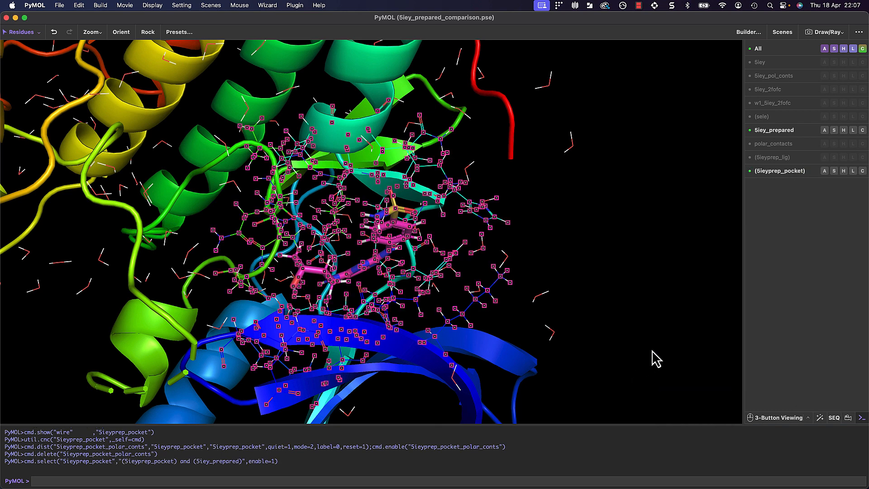
# - Find the polar contacts within the restricted 5ieyprep_pocket selection, inspect them around the ligand, and hide them
pyautogui.click(824, 172)
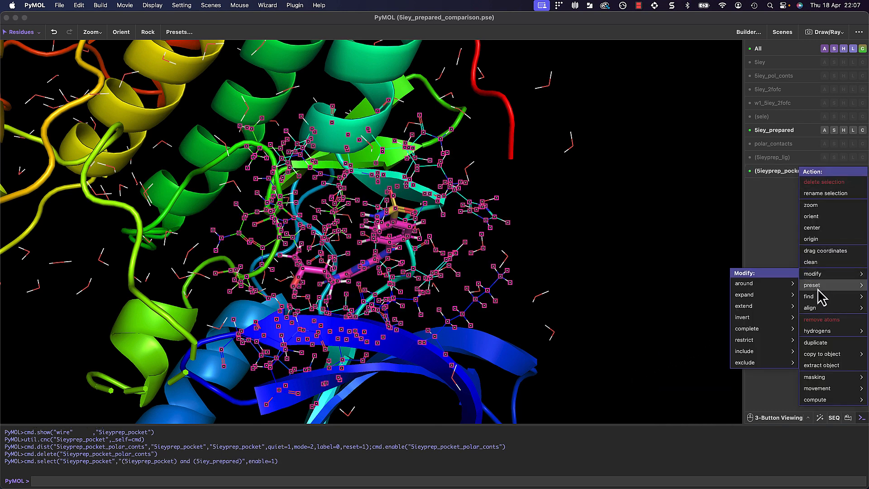
pyautogui.moveTo(800, 299)
pyautogui.moveTo(752, 306)
pyautogui.click(705, 315)
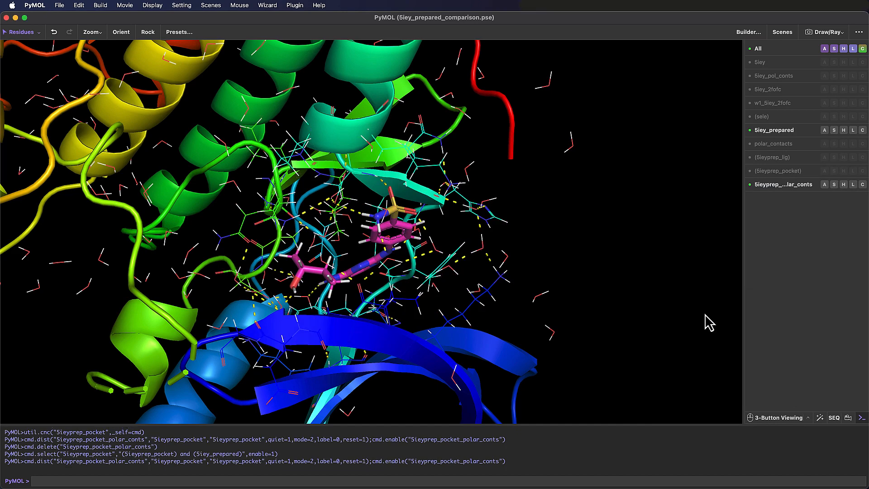
pyautogui.moveTo(414, 235)
pyautogui.mouseDown()
pyautogui.moveTo(406, 247)
pyautogui.moveTo(432, 220)
pyautogui.moveTo(415, 231)
pyautogui.mouseUp()
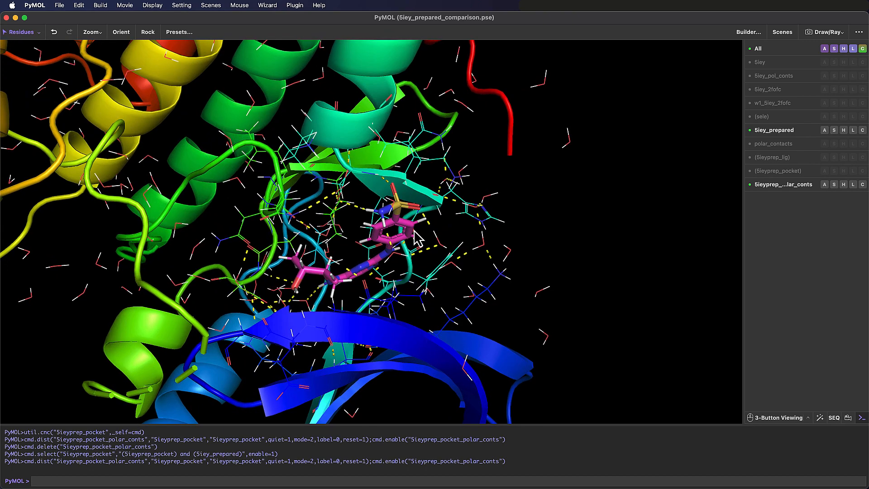
pyautogui.moveTo(412, 234); pyautogui.dragTo(434, 306, button='right')
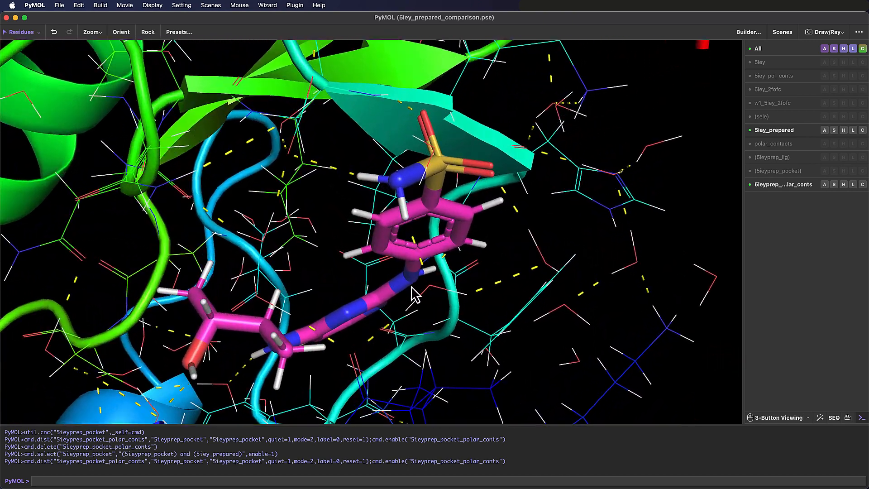
pyautogui.moveTo(411, 286)
pyautogui.mouseDown()
pyautogui.moveTo(405, 303)
pyautogui.moveTo(404, 293)
pyautogui.mouseUp()
pyautogui.moveTo(404, 294); pyautogui.dragTo(654, 221, button='right')
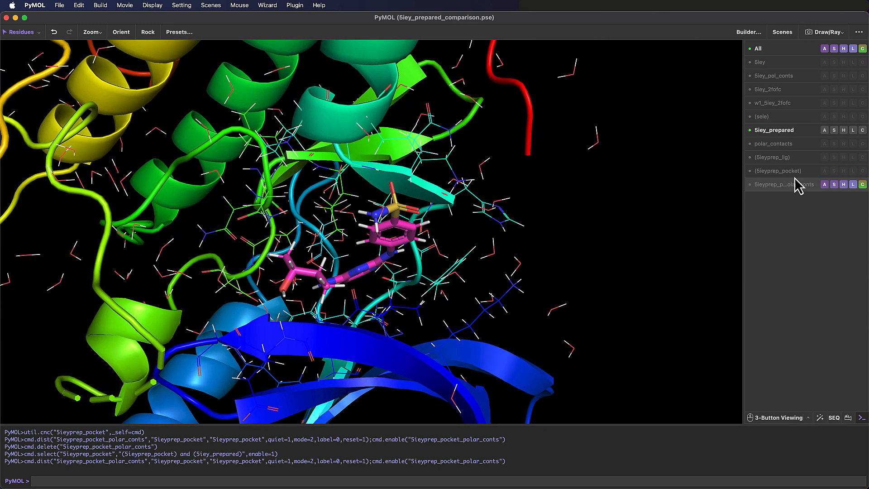
# - Find the polar contacts from 5ieyprep_lig to others excluding solvent and inspect them up close around the ligand
pyautogui.click(824, 158)
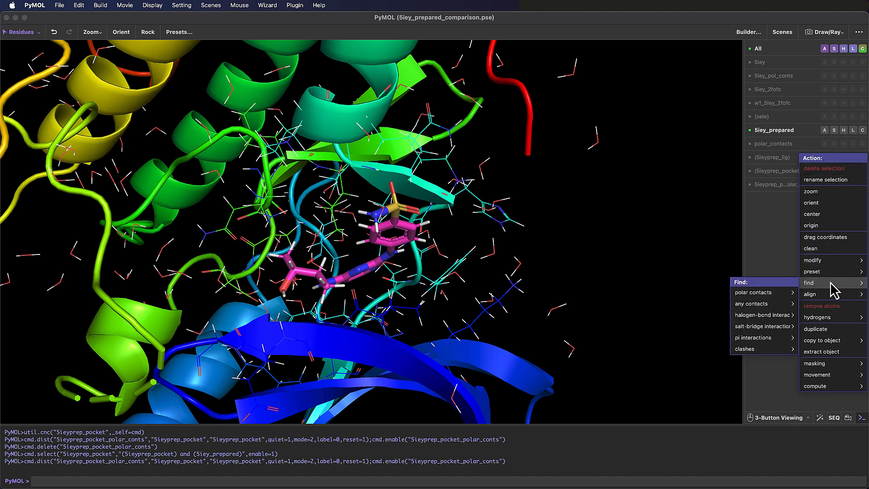
pyautogui.moveTo(768, 293)
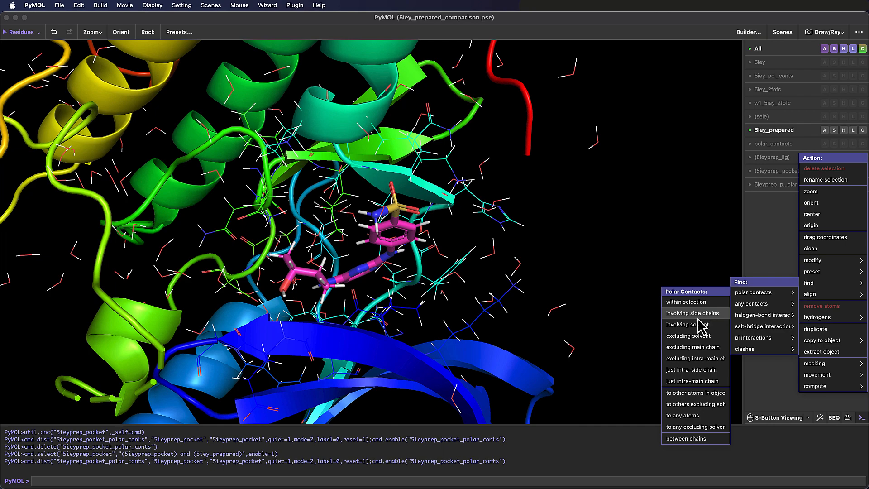
pyautogui.click(696, 404)
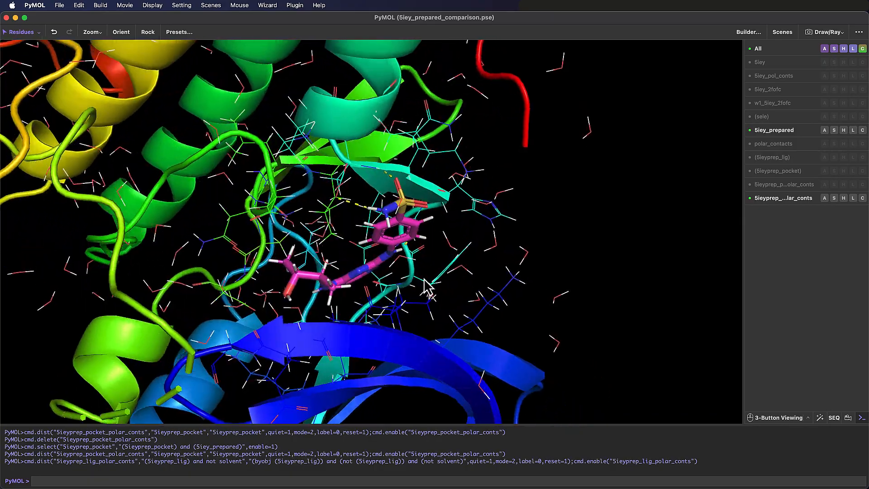
pyautogui.moveTo(406, 246); pyautogui.dragTo(421, 293, button='right')
pyautogui.moveTo(421, 293); pyautogui.dragTo(400, 278)
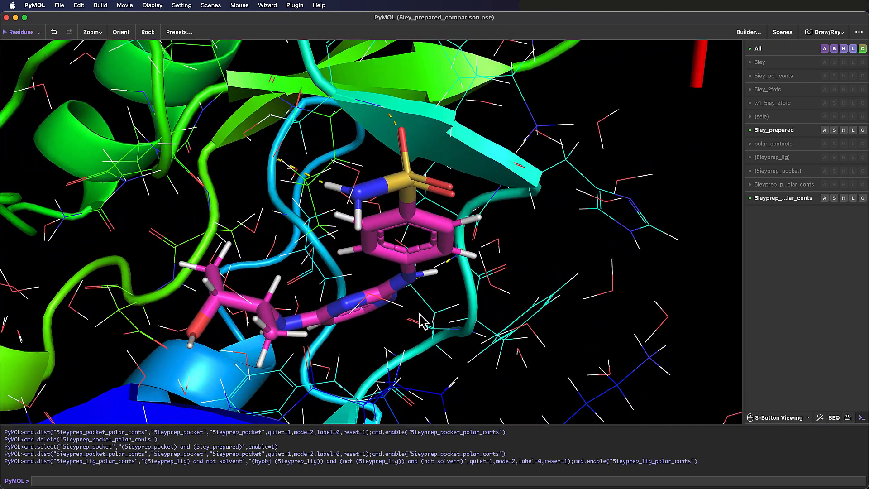
pyautogui.moveTo(420, 313); pyautogui.dragTo(400, 259, button='right')
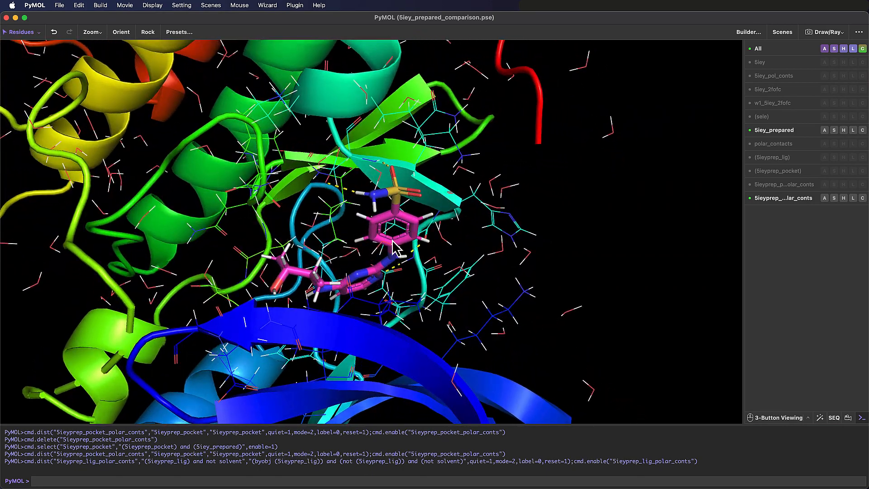
# - Show the distance labels on the 5ieyprep_lig polar contacts and examine them around the ligand
pyautogui.click(834, 198)
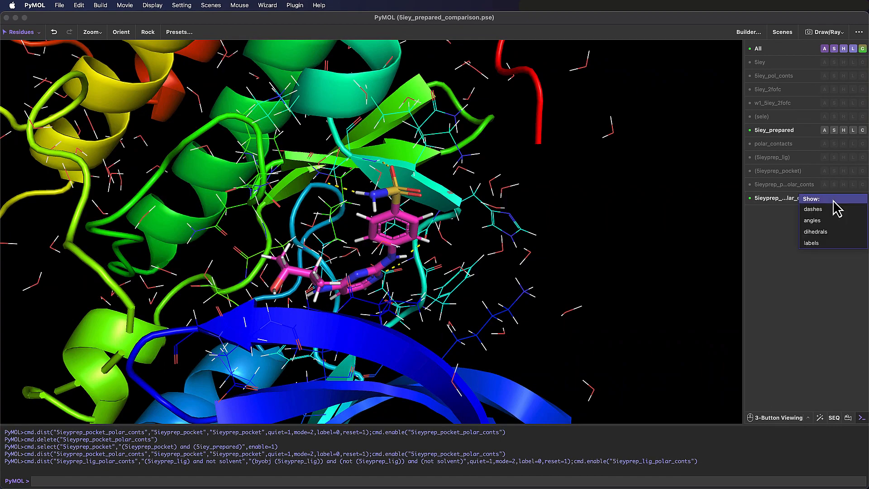
pyautogui.click(837, 245)
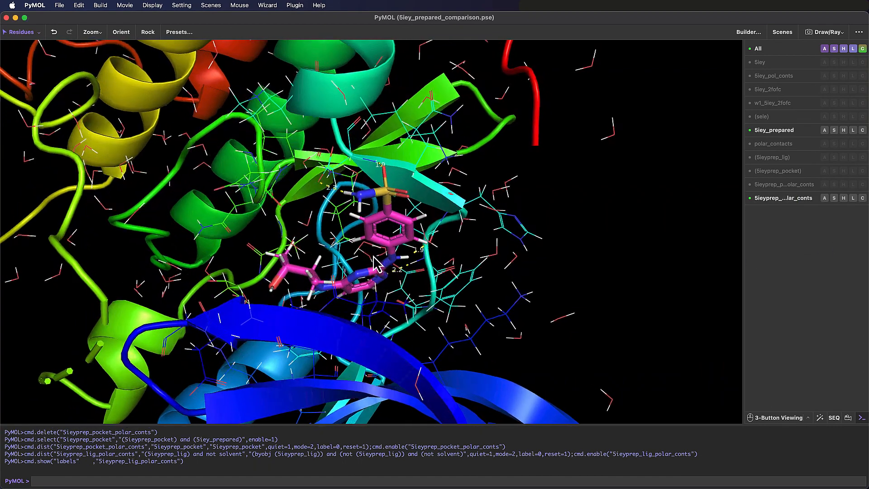
pyautogui.moveTo(371, 255); pyautogui.dragTo(782, 274)
pyautogui.click(824, 198)
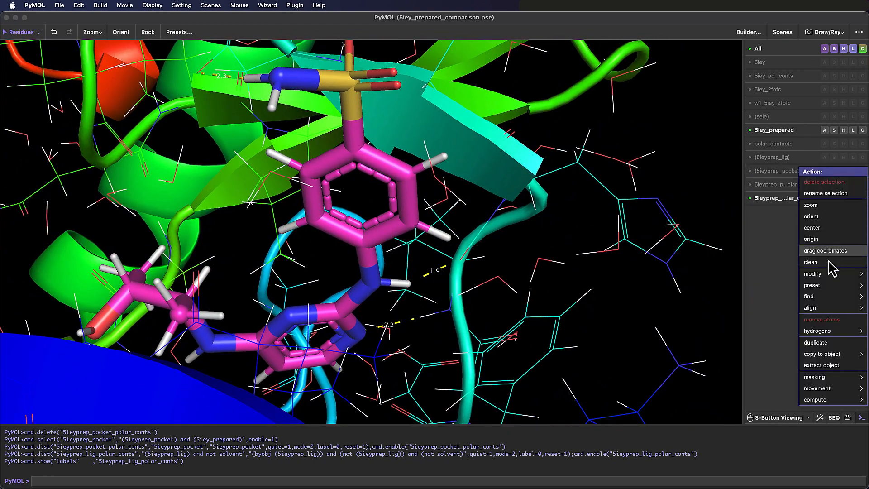
pyautogui.moveTo(810, 297)
pyautogui.moveTo(765, 306)
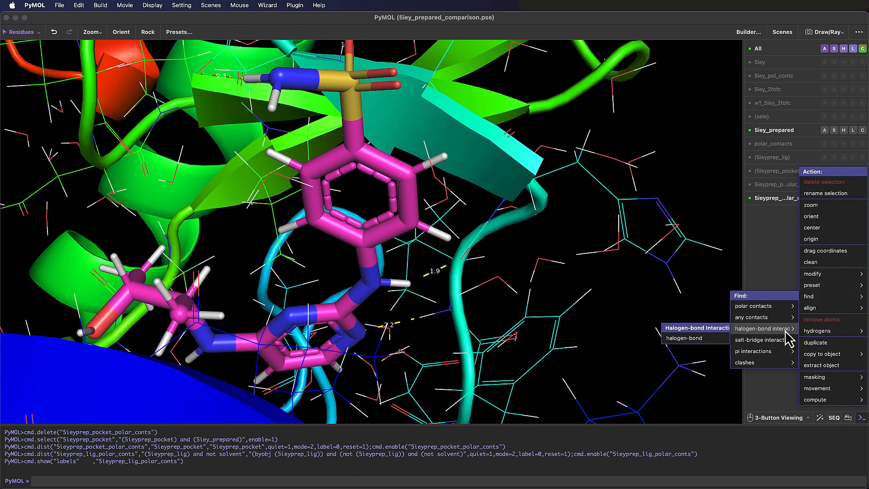
pyautogui.moveTo(787, 340)
pyautogui.moveTo(783, 362)
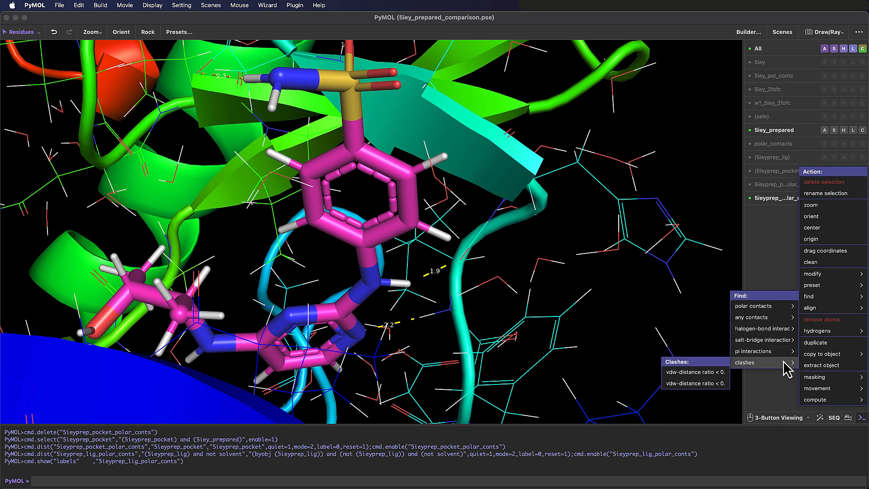
pyautogui.click(773, 257)
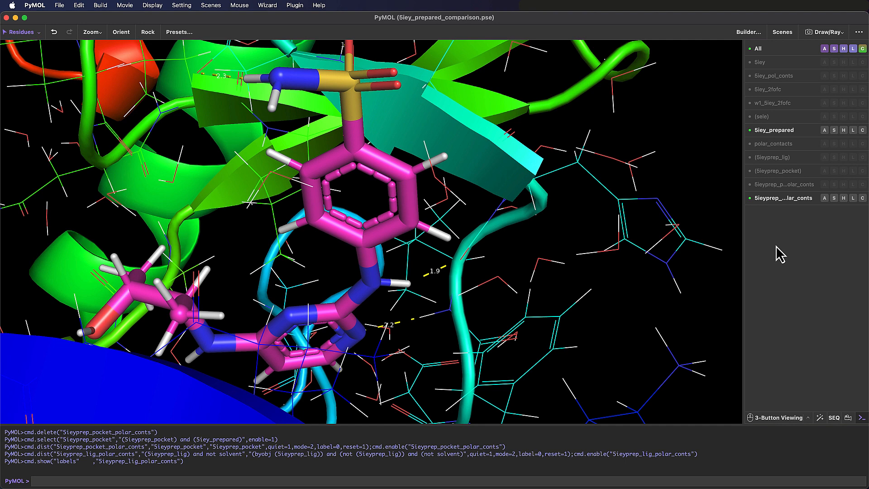
# - Hide the nonpolar hydrogens of 5iey_prepared, inspect the ligand's surroundings, and hide the ligand polar contacts
pyautogui.click(843, 130)
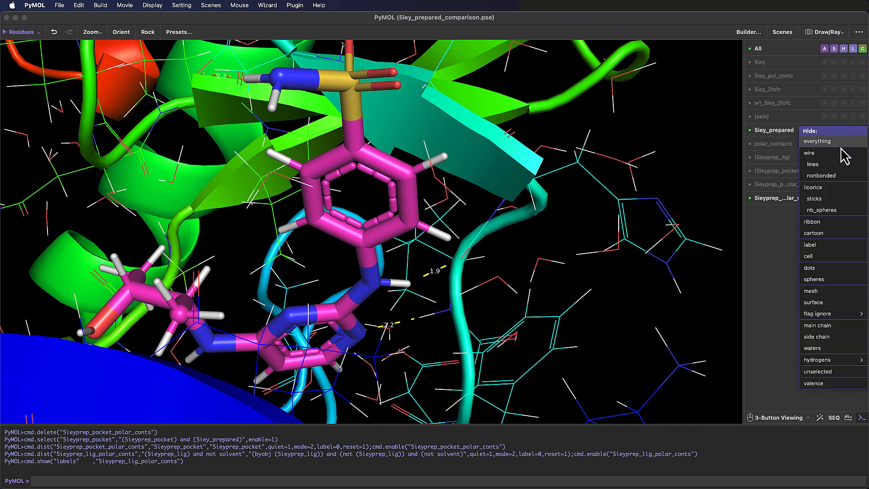
pyautogui.moveTo(817, 362)
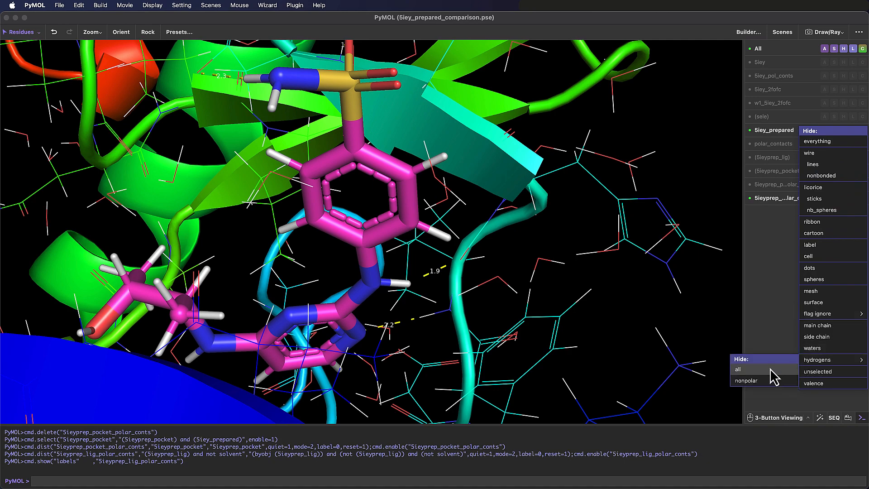
pyautogui.click(762, 381)
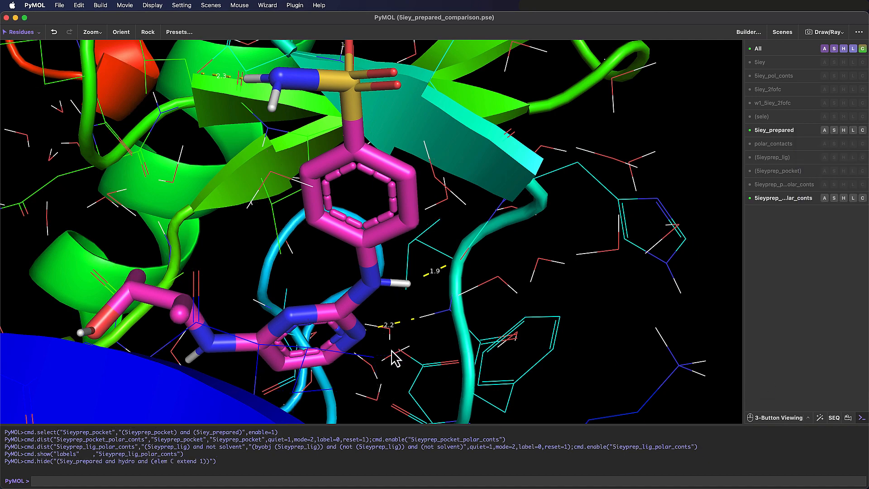
pyautogui.moveTo(372, 339); pyautogui.dragTo(361, 311, button='right')
pyautogui.moveTo(361, 311); pyautogui.dragTo(349, 288)
pyautogui.moveTo(387, 298); pyautogui.dragTo(368, 259, button='right')
pyautogui.moveTo(369, 265)
pyautogui.mouseDown()
pyautogui.moveTo(374, 285)
pyautogui.moveTo(371, 277)
pyautogui.mouseUp()
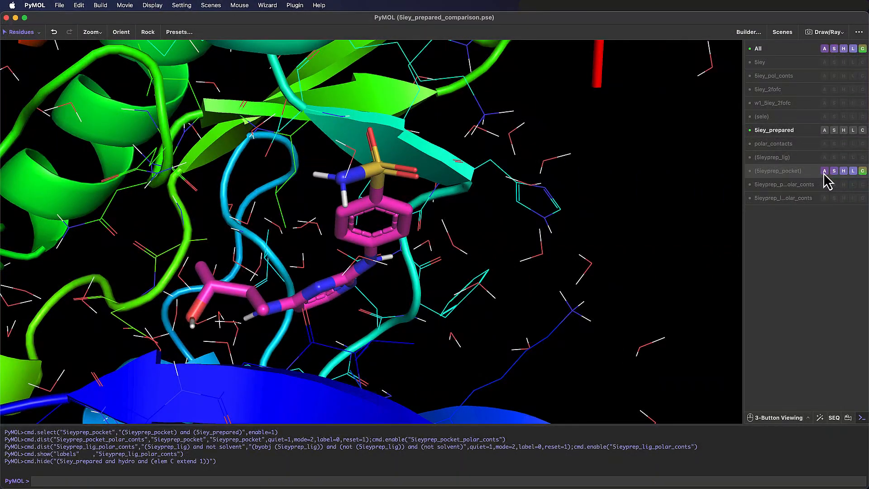
# - Restrict the 5ieyprep_pocket selection to polymer and turn off its highlighting
pyautogui.click(824, 173)
pyautogui.moveTo(823, 274)
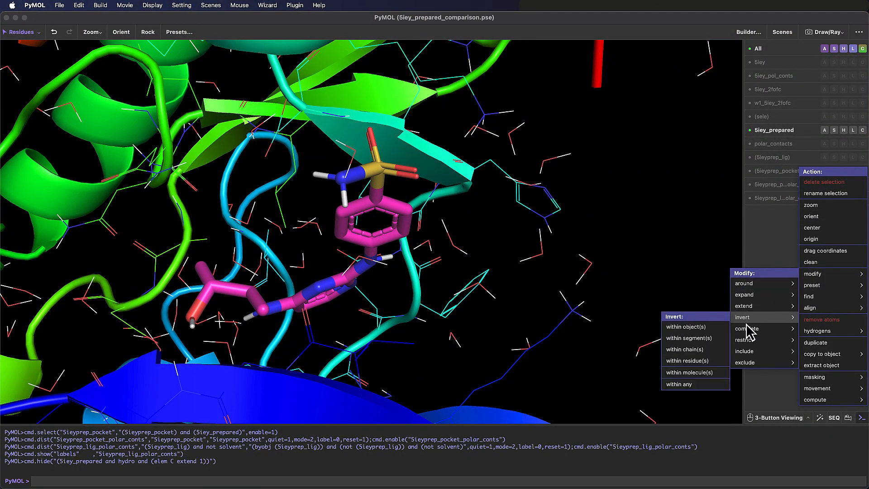
pyautogui.moveTo(745, 340)
pyautogui.moveTo(692, 363)
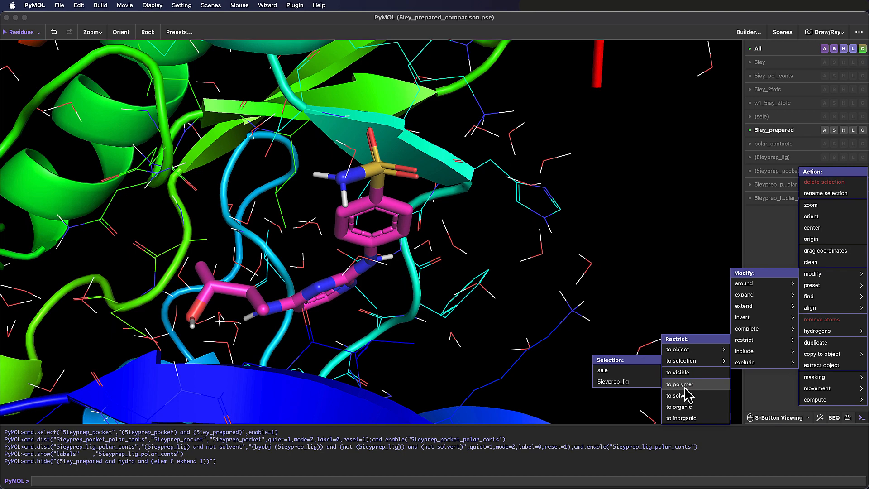
pyautogui.click(683, 385)
pyautogui.moveTo(466, 263)
pyautogui.mouseDown()
pyautogui.moveTo(429, 273)
pyautogui.moveTo(477, 265)
pyautogui.moveTo(460, 267)
pyautogui.mouseUp()
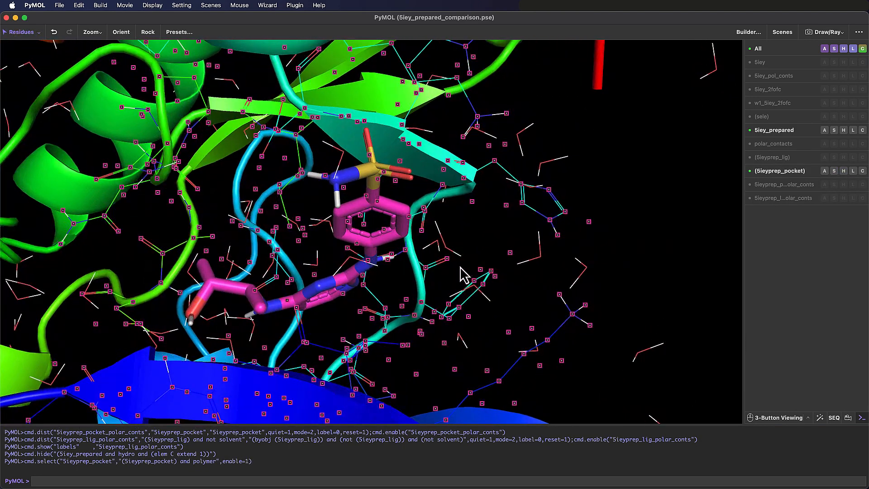
pyautogui.click(795, 174)
# - Generate a solvent selection from 5iey_prepared and hide its wire representation
pyautogui.click(824, 131)
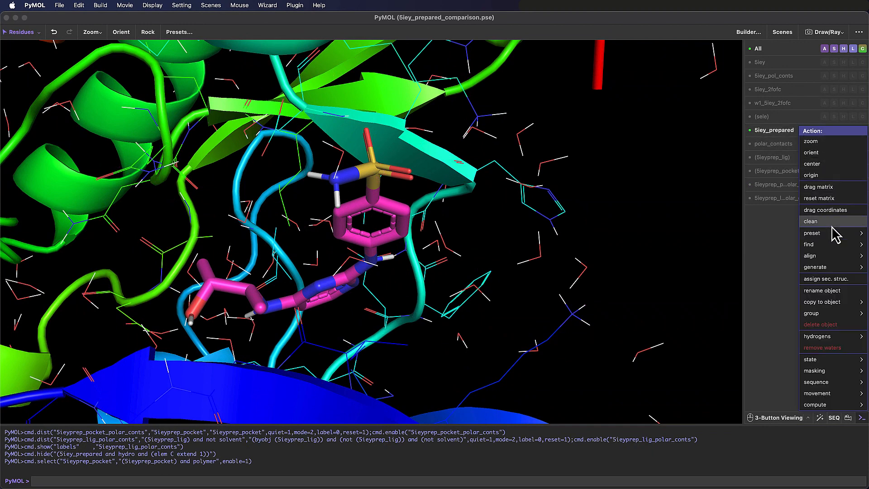
pyautogui.moveTo(815, 267)
pyautogui.click(703, 327)
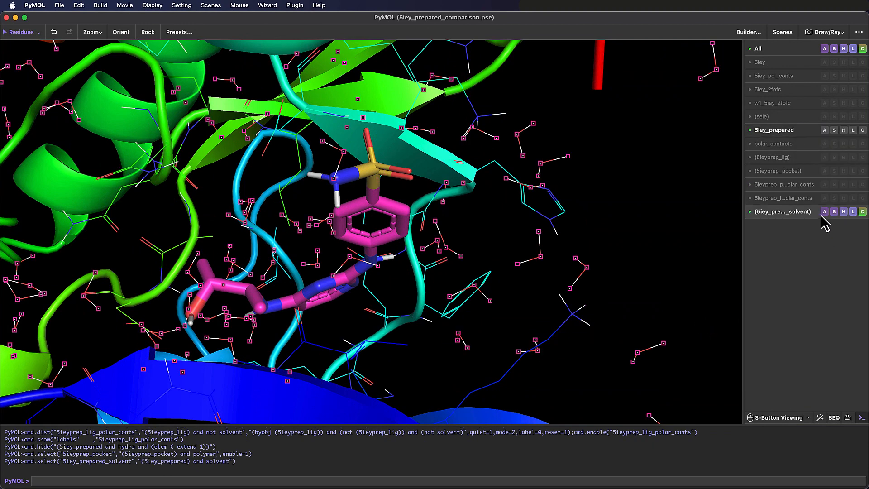
pyautogui.click(843, 212)
pyautogui.click(838, 235)
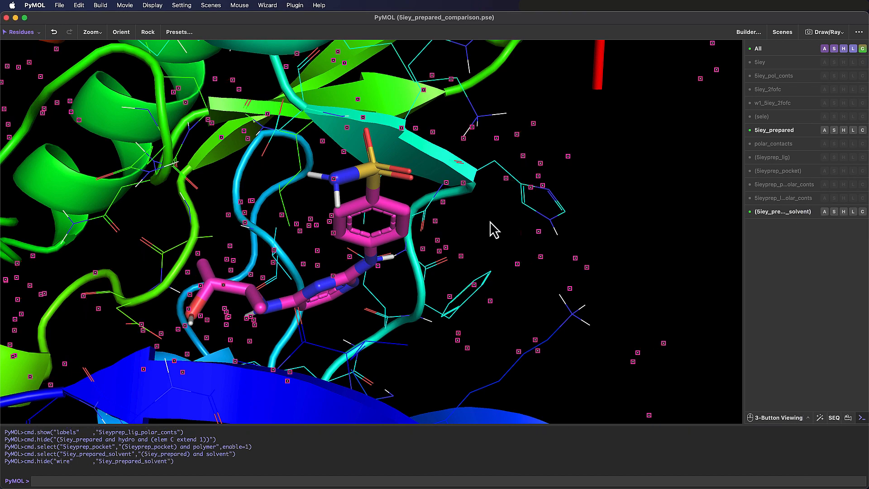
# - Turn off the highlighting of the solvent selection and display the ligand polar contacts
pyautogui.click(782, 212)
pyautogui.click(783, 198)
pyautogui.moveTo(477, 272); pyautogui.dragTo(474, 249)
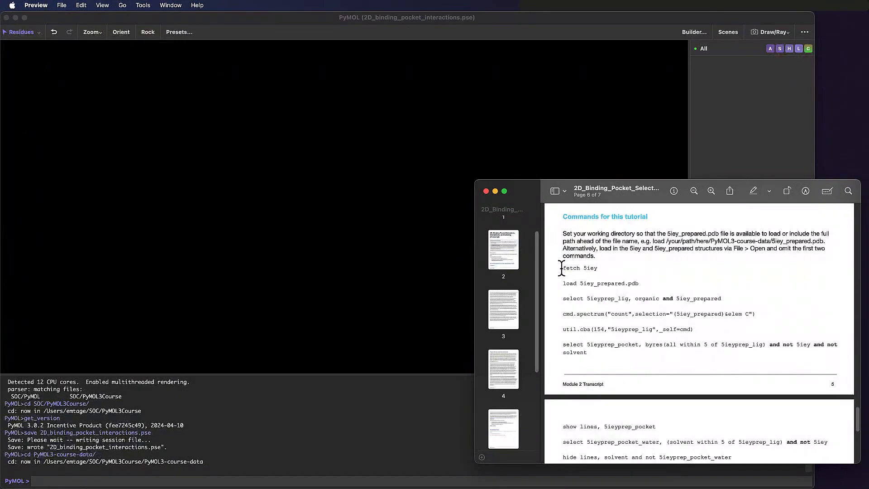
# - In the 2D_binding_pocket_interactions.pse session, run the commands "fetch 5iey" and "load 5iey_prepared.pdb"
pyautogui.click(239, 482)
pyautogui.write('fetch 5iey  load 5iey_prepared.pdb')
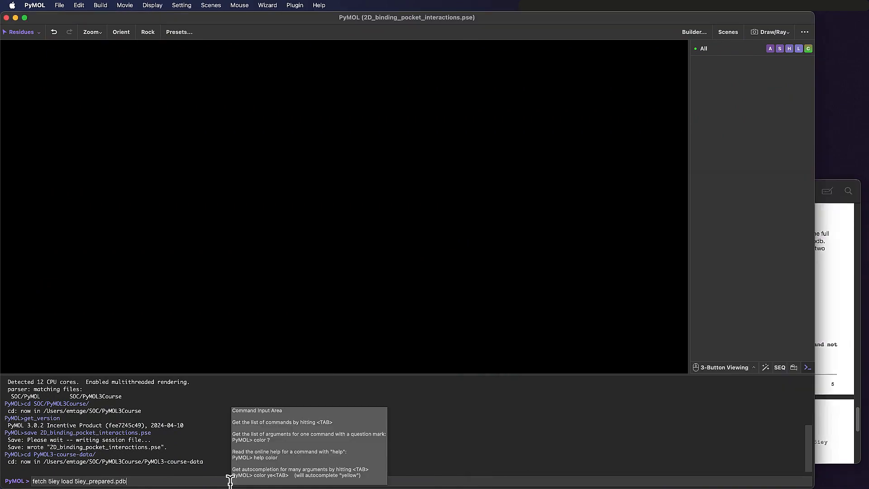
pyautogui.press('Return')
# - Hide the 5iey object, leaving 5iey_prepared in a close view of its ligand
pyautogui.moveTo(325, 167); pyautogui.dragTo(437, 254)
pyautogui.moveTo(436, 253); pyautogui.dragTo(434, 285, button='right')
pyautogui.moveTo(433, 286); pyautogui.dragTo(360, 243, button='middle')
pyautogui.moveTo(360, 243); pyautogui.dragTo(412, 251)
pyautogui.moveTo(415, 258); pyautogui.dragTo(422, 286, button='middle')
pyautogui.click(706, 62)
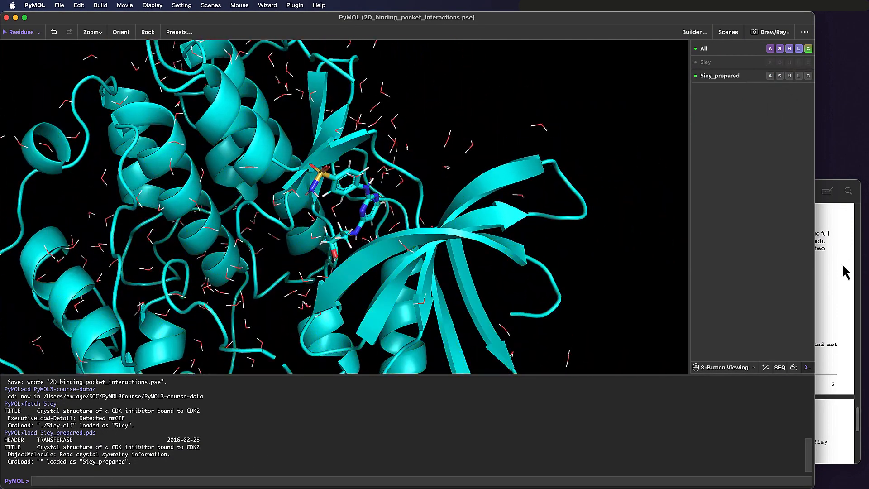
# - Copy the tutorial commands from Preview that select 5ieyprep_lig, spectrum-colour 5iey_prepared and apply util.cba 154 to the ligand, and run them in PyMOL
pyautogui.click(837, 267)
pyautogui.moveTo(563, 298); pyautogui.dragTo(712, 331)
pyautogui.press('super+c')
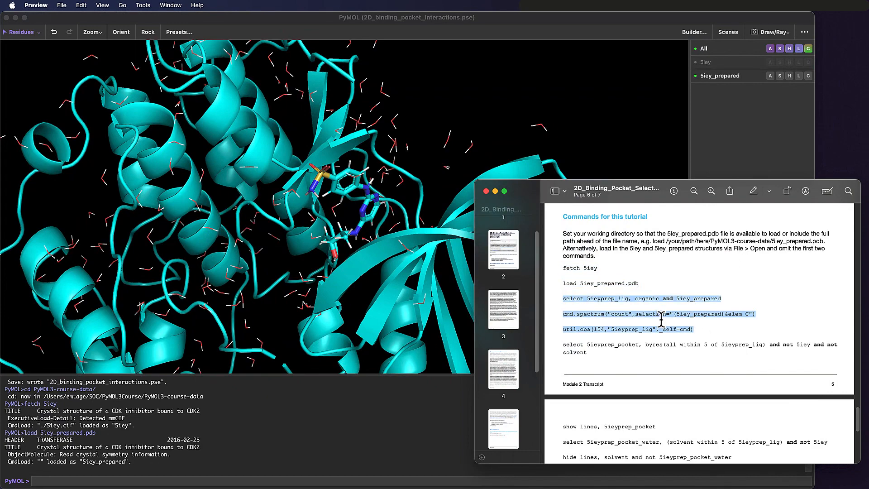
pyautogui.click(304, 482)
pyautogui.press('super+v')
pyautogui.press('Return')
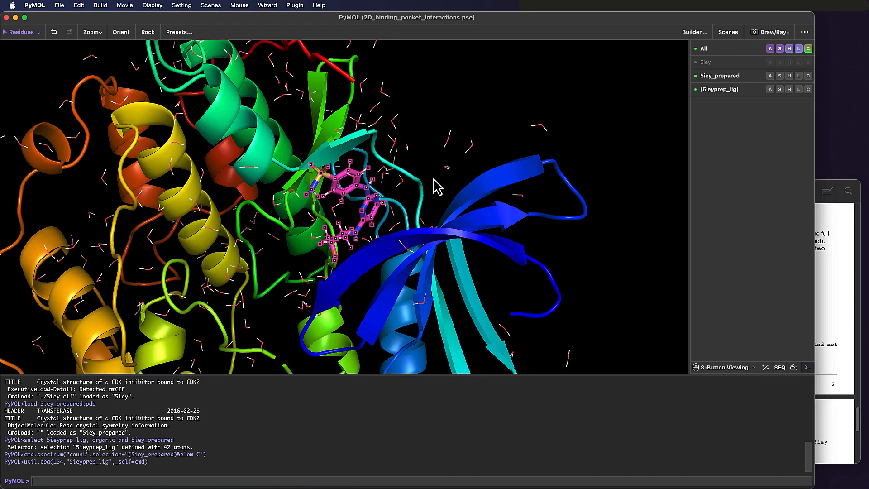
# - Clear the ligand highlighting, then copy Preview's command "select 5ieyprep_pocket, byres(all within 5 of 5ieyprep_lig) and not 5iey and not solvent" and run it in PyMOL
pyautogui.moveTo(381, 198); pyautogui.dragTo(379, 202)
pyautogui.moveTo(378, 202); pyautogui.dragTo(387, 242, button='right')
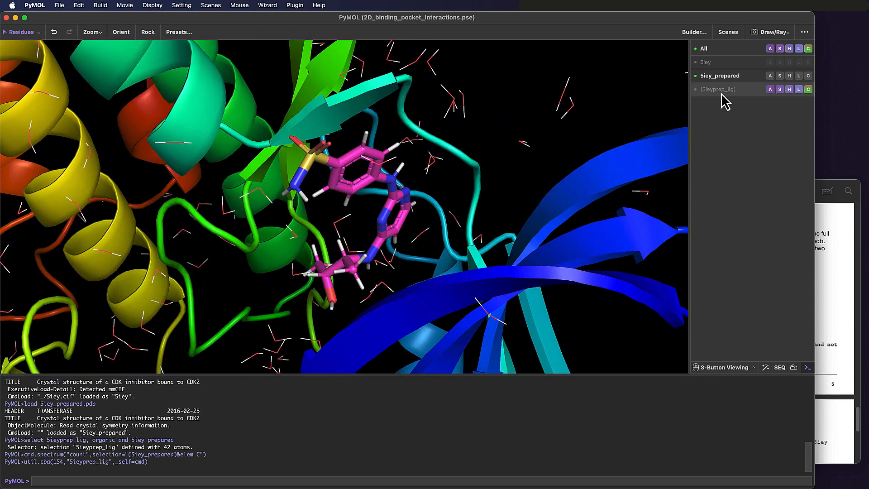
pyautogui.click(834, 260)
pyautogui.moveTo(564, 344); pyautogui.dragTo(605, 355)
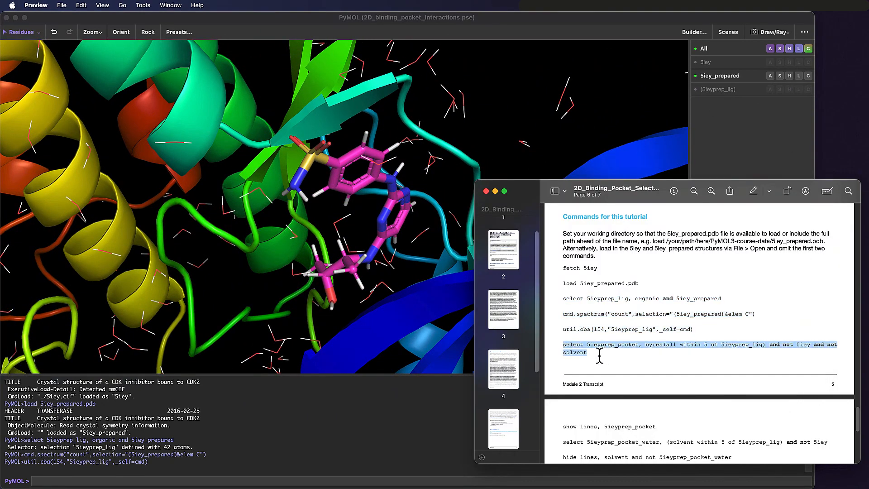
pyautogui.click(339, 479)
pyautogui.press('Return')
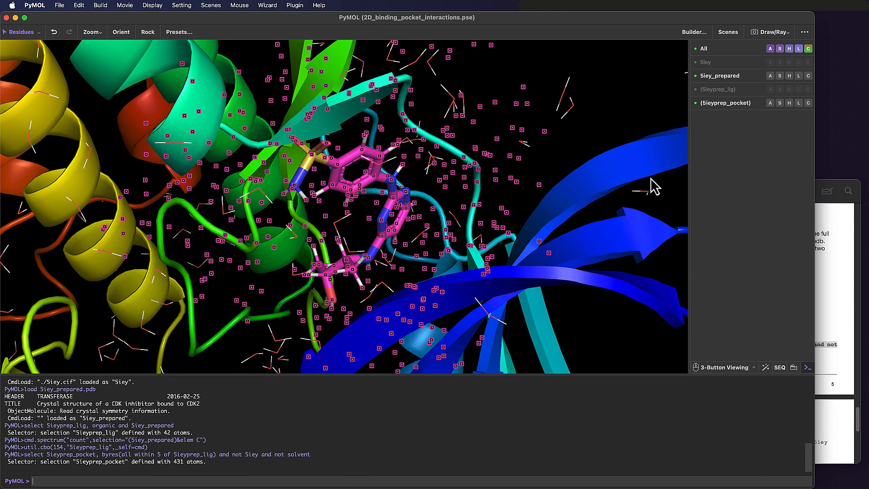
# - Look up the next tutorial command in Preview, run "show lines, 5ieyprep_pocket" in PyMOL, and turn off the pocket selection's highlighting
pyautogui.click(821, 276)
pyautogui.scroll(-3, 766, 311)
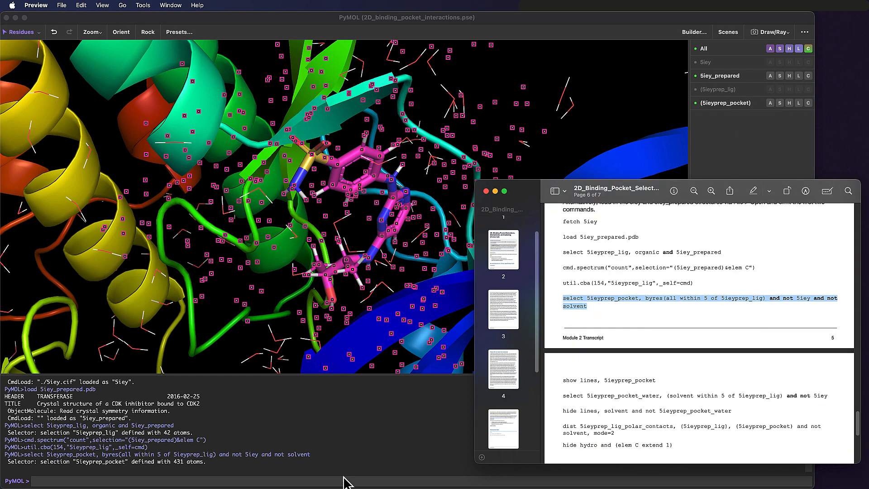
pyautogui.click(345, 478)
pyautogui.write('show lines 5ie')
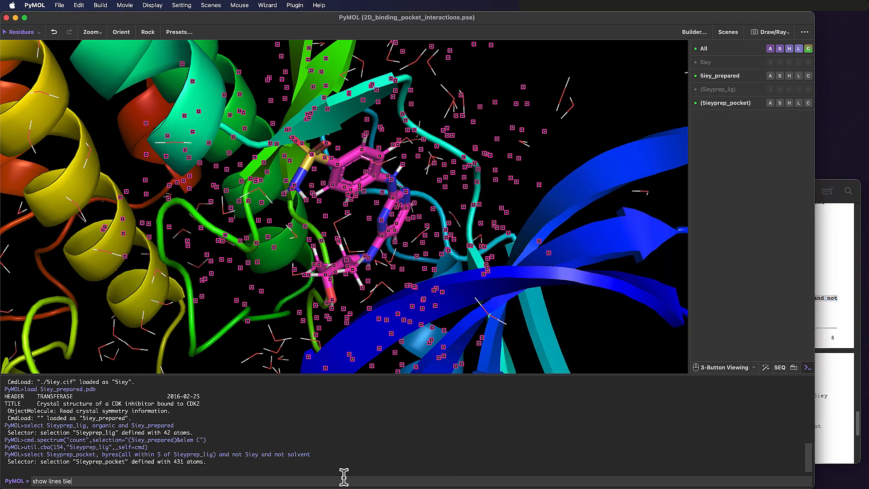
pyautogui.press('Tab')
pyautogui.press('BackSpace')
pyautogui.press('BackSpace')
pyautogui.press('BackSpace')
pyautogui.press('BackSpace')
pyautogui.write(', 5ieyprep_pocket')
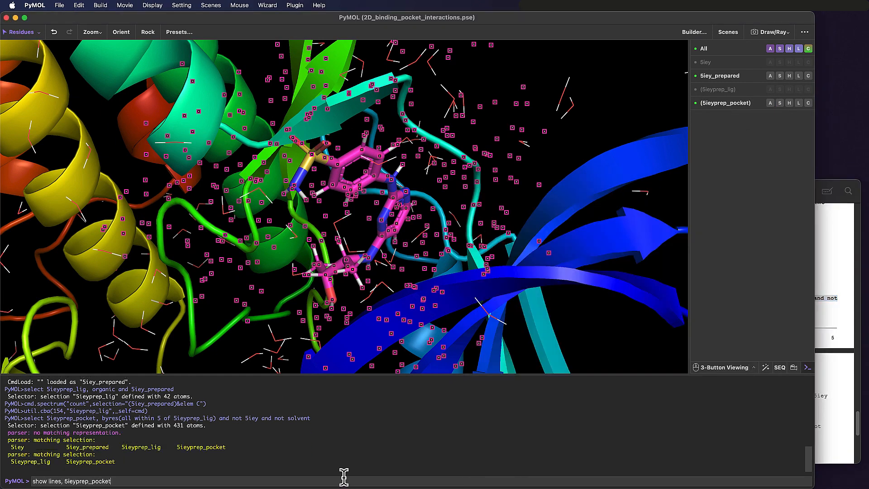
pyautogui.press('Return')
pyautogui.click(273, 274)
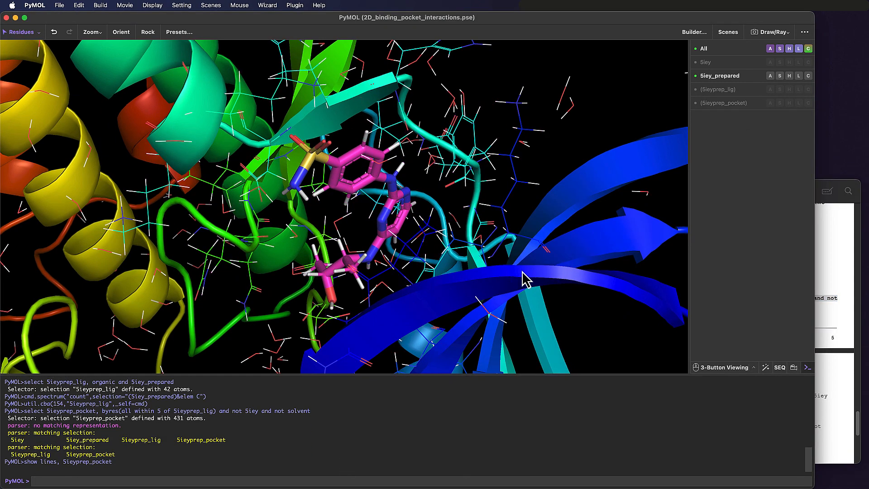
# - Copy the command "select 5ieyprep_pocket_water, (solvent within 5 of 5ieyprep_lig) and not 5iey" from Preview and run it in PyMOL
pyautogui.moveTo(521, 275); pyautogui.dragTo(513, 292)
pyautogui.click(825, 257)
pyautogui.scroll(-2, 685, 365)
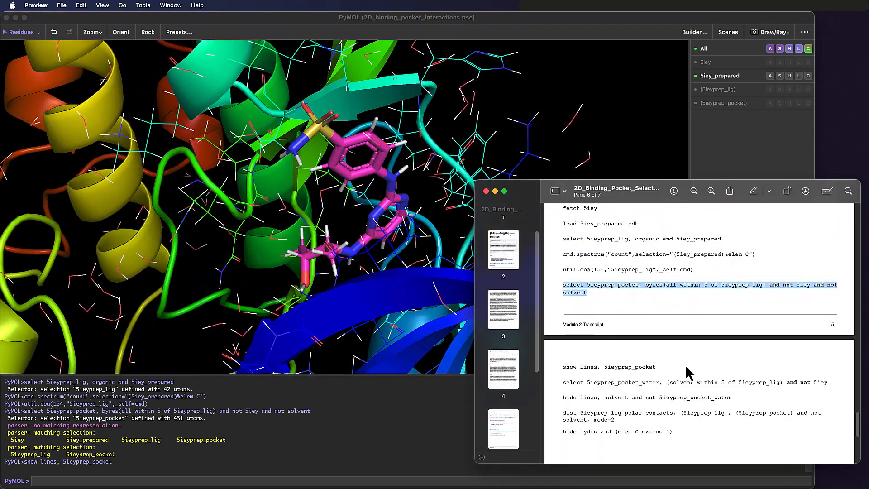
pyautogui.moveTo(562, 367); pyautogui.dragTo(820, 367)
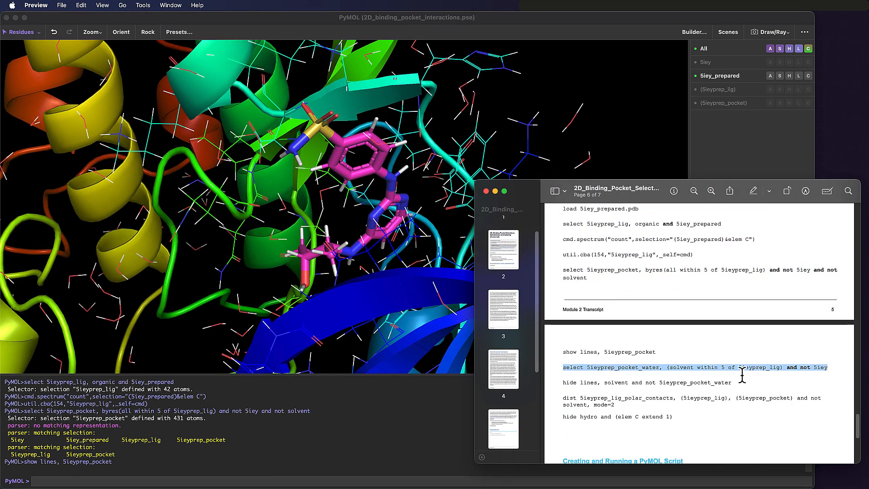
pyautogui.press('super+c')
pyautogui.click(204, 481)
pyautogui.press('super+v')
pyautogui.press('Return')
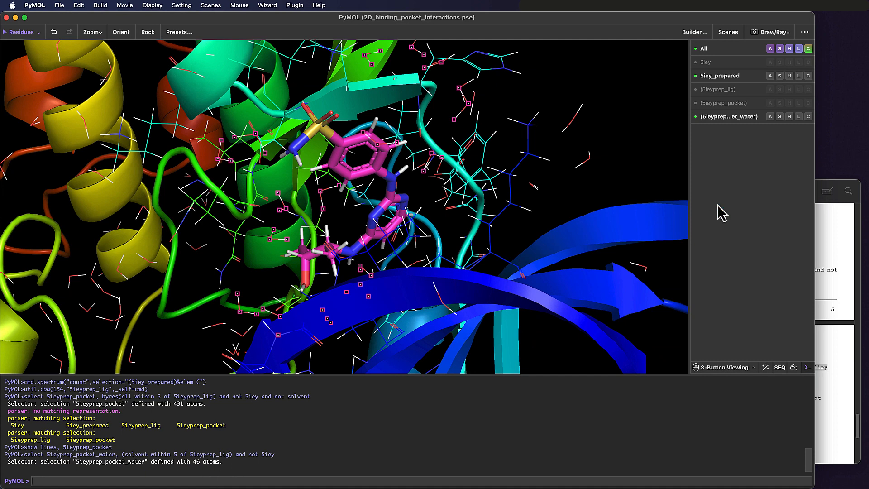
# - Copy "hide lines, solvent and not 5ieyprep_pocket_water" from Preview, run it in PyMOL, and clear the water selection's highlighting
pyautogui.click(855, 291)
pyautogui.doubleClick(668, 385)
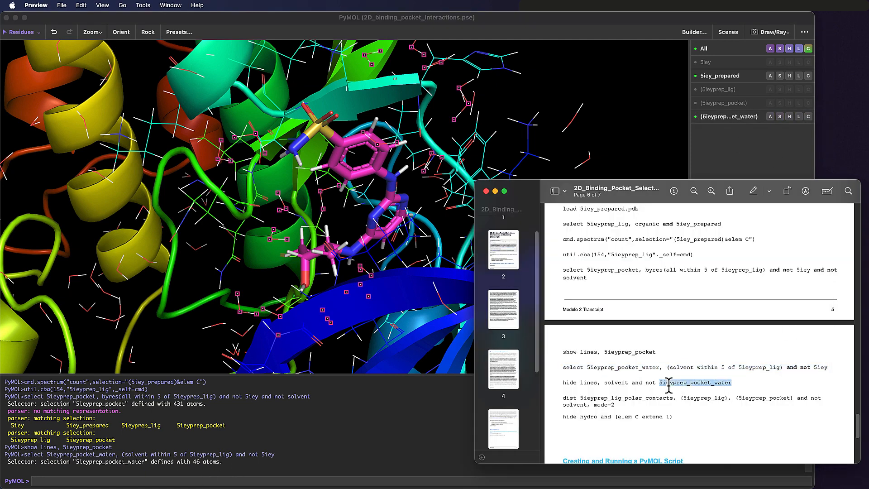
pyautogui.press('super+c')
pyautogui.click(306, 480)
pyautogui.press('super+v')
pyautogui.press('Return')
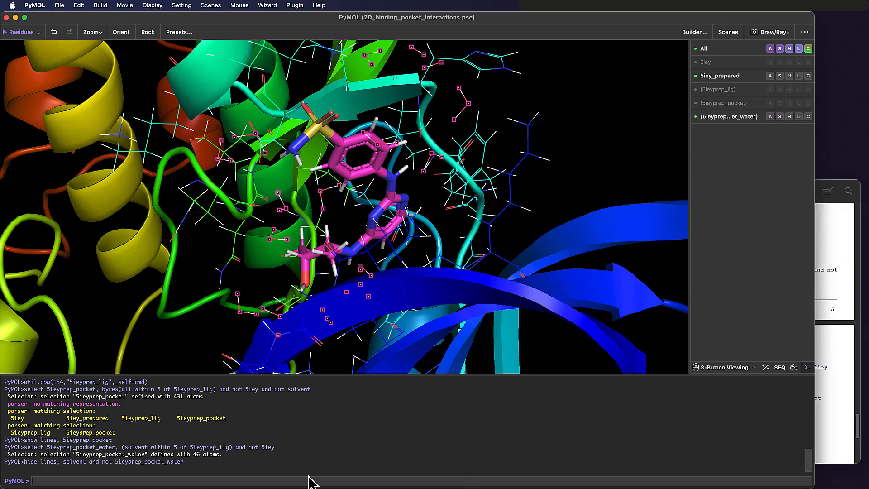
pyautogui.click(568, 191)
# - Copy "dist 5ieyprep_lig_polar_contacts, (5ieyprep_lig), (5ieyprep_pocket) and not solvent, mode=2" from Preview and run it in PyMOL
pyautogui.moveTo(401, 195); pyautogui.dragTo(390, 241)
pyautogui.scroll(-5, 388, 250)
pyautogui.click(837, 270)
pyautogui.tripleClick(677, 396)
pyautogui.moveTo(617, 405); pyautogui.dragTo(564, 389)
pyautogui.press('super+c')
pyautogui.click(291, 480)
pyautogui.press('super+v')
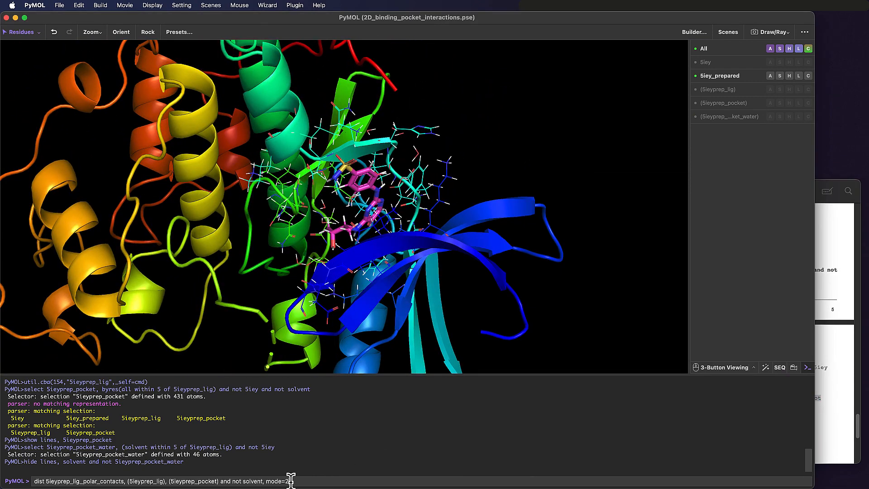
pyautogui.press('Return')
# - Inspect the ligand's polar contacts up close, then copy the command "hide hydro and (elem C extend 1)" from Preview and run it in PyMOL
pyautogui.scroll(10, 394, 201)
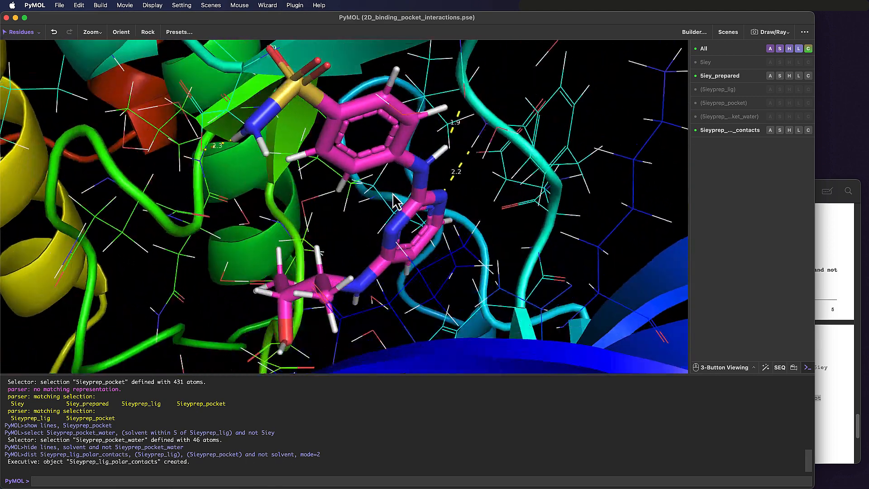
pyautogui.moveTo(393, 194); pyautogui.dragTo(398, 195)
pyautogui.click(828, 231)
pyautogui.tripleClick(629, 418)
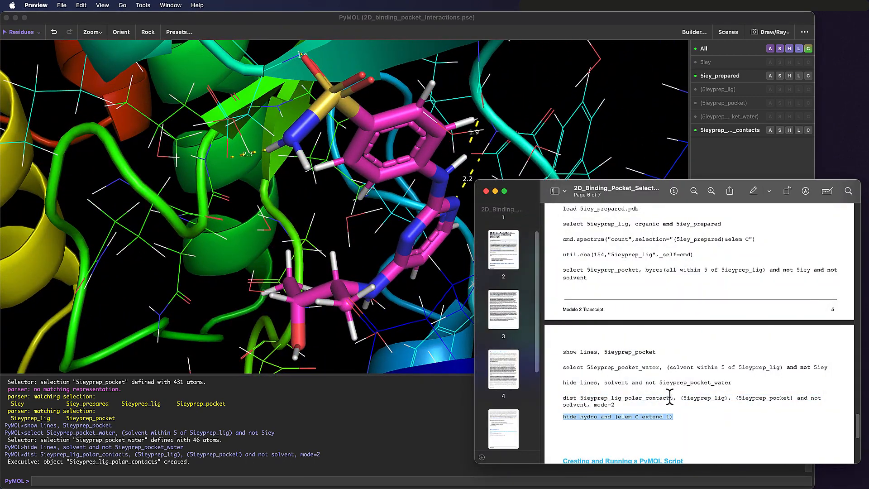
pyautogui.click(413, 481)
pyautogui.press('Return')
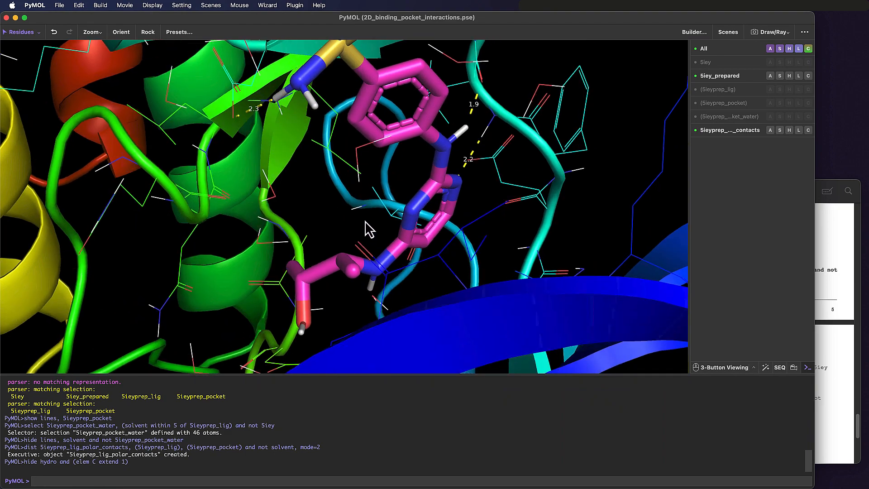